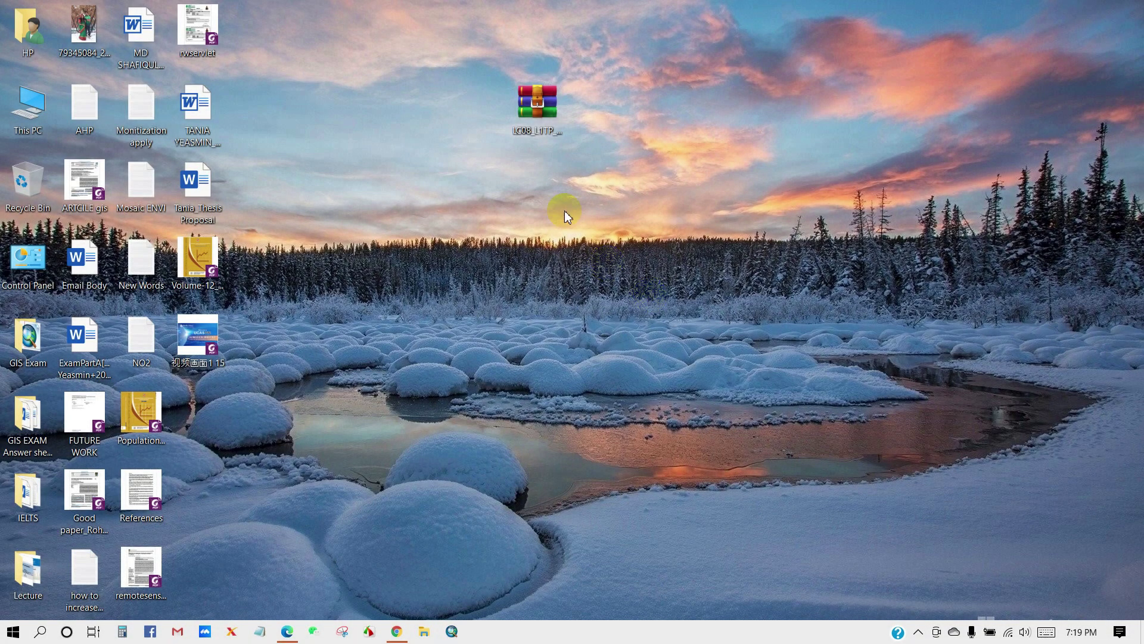
Extract the LC08 zip archive with WinRAR to its default desktop destination folder.
right_click(534, 109)
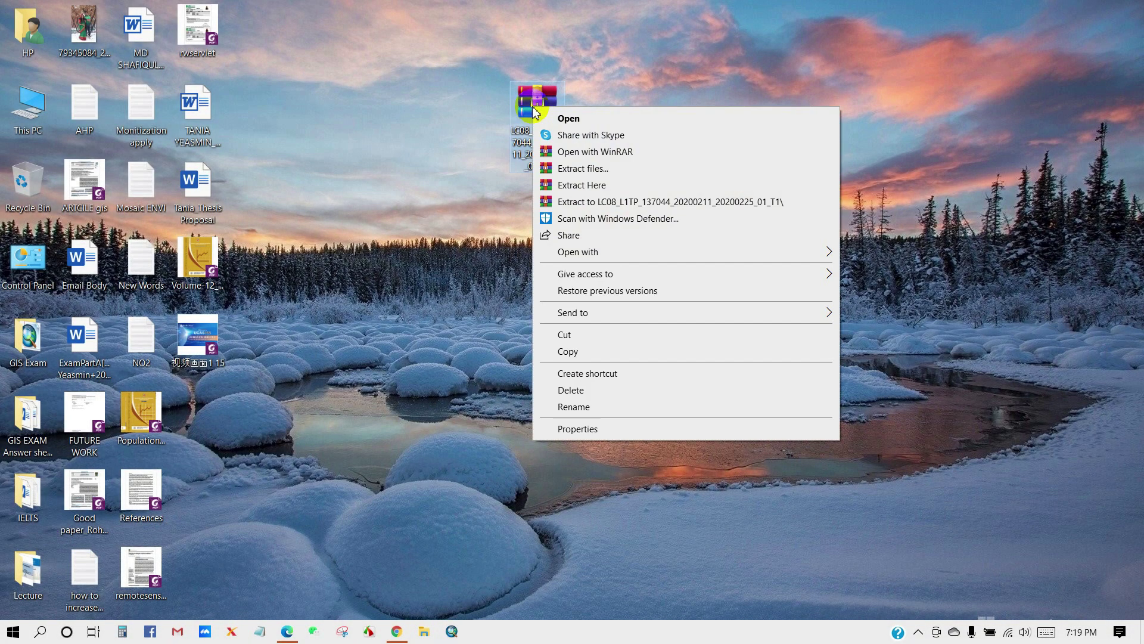
left_click(582, 170)
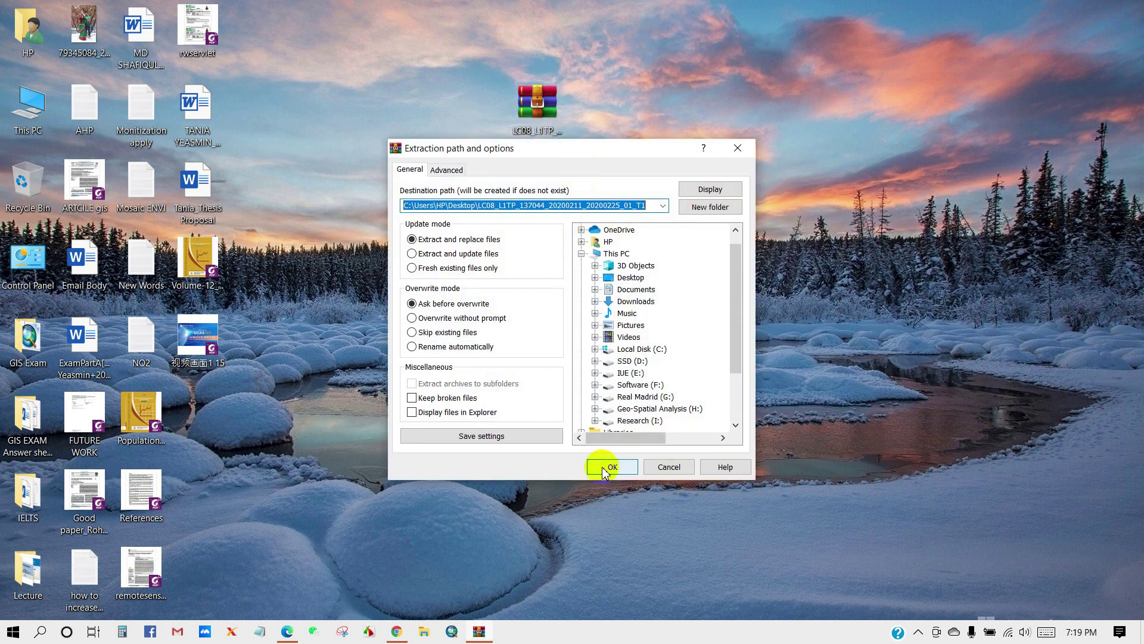
left_click(602, 467)
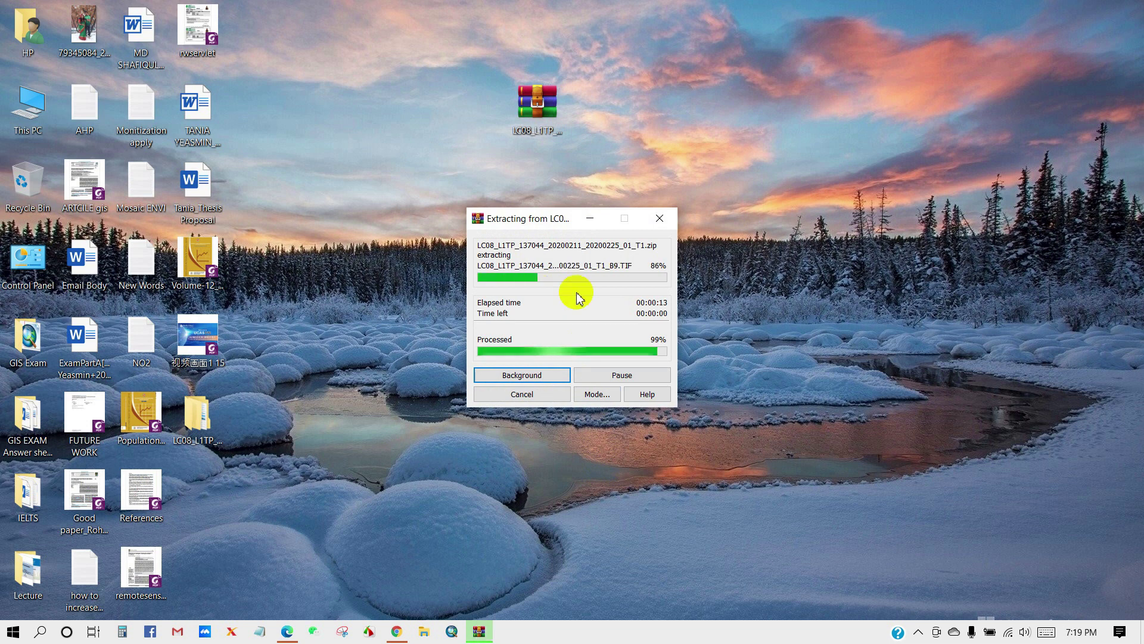
Delete the LC08 archive, move the extracted folder into its spot, and open it.
left_click(271, 396)
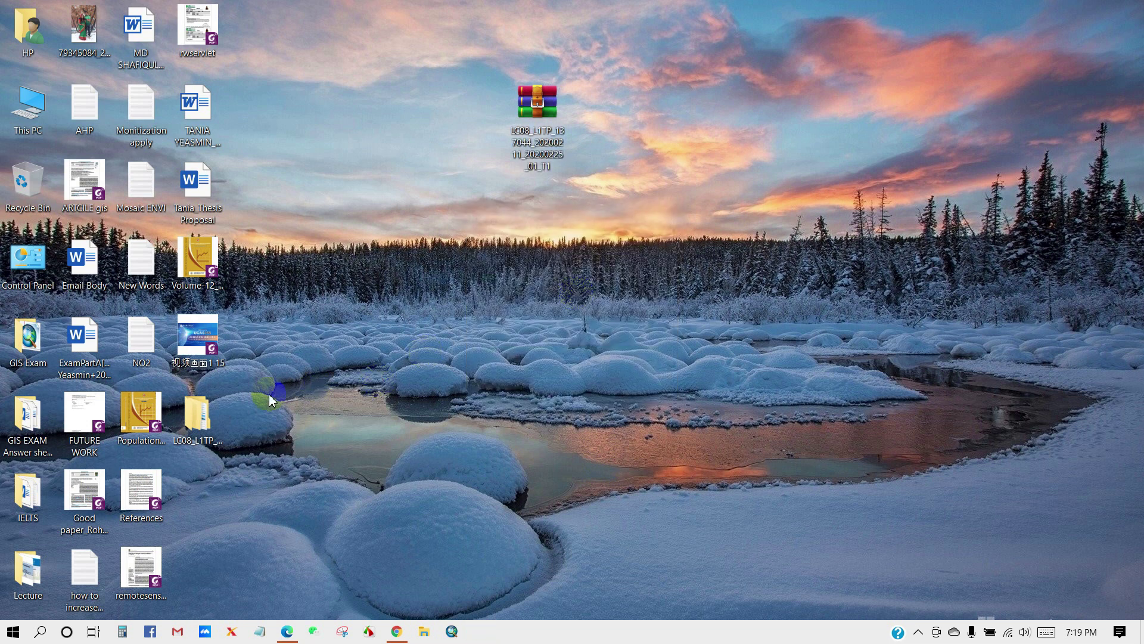
left_click_drag(196, 416, 651, 112)
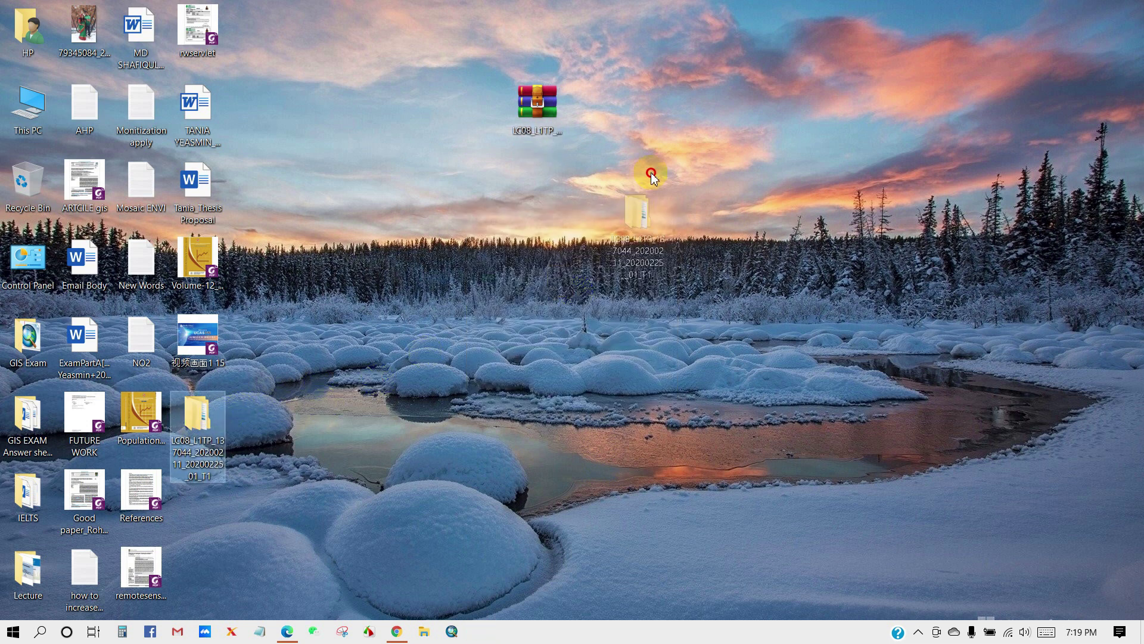
left_click_drag(459, 76, 559, 152)
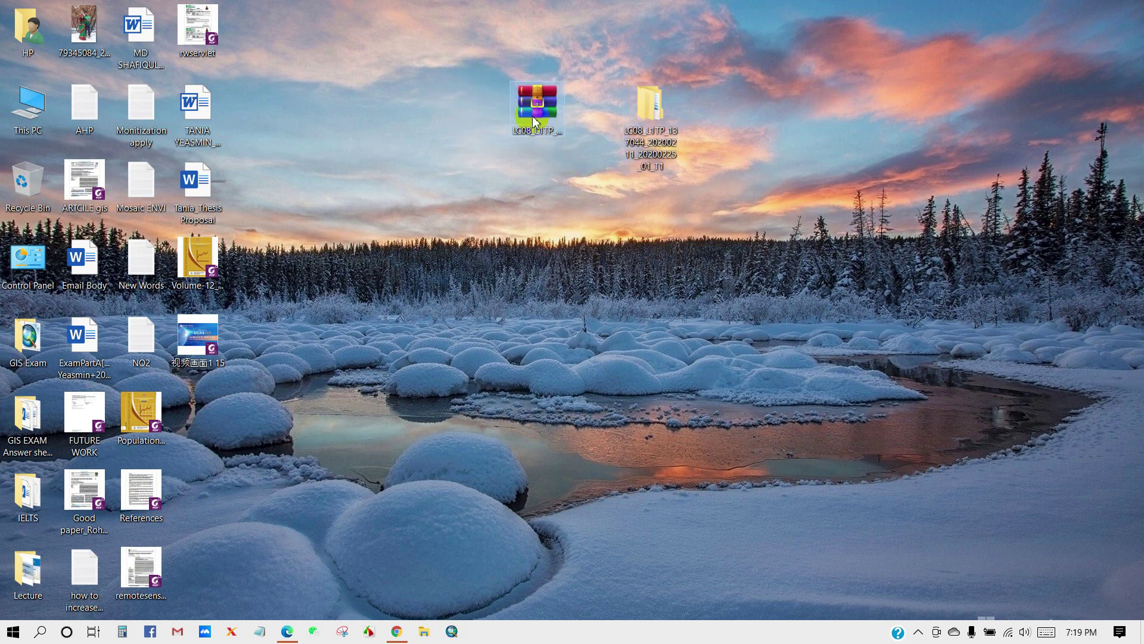
key("Delete")
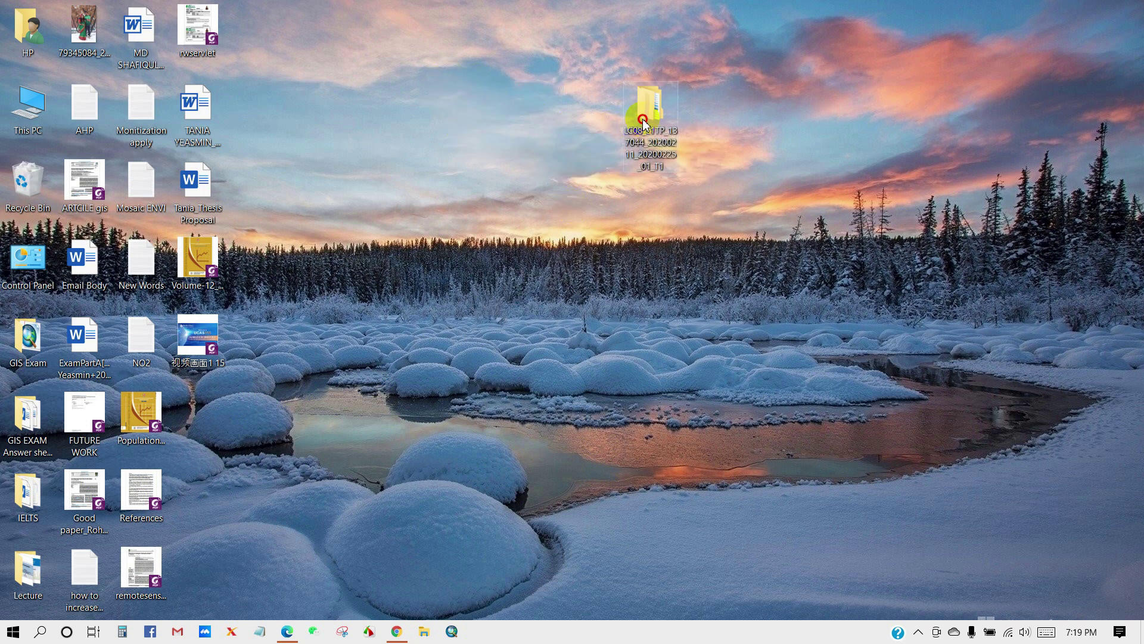
left_click_drag(651, 106, 537, 117)
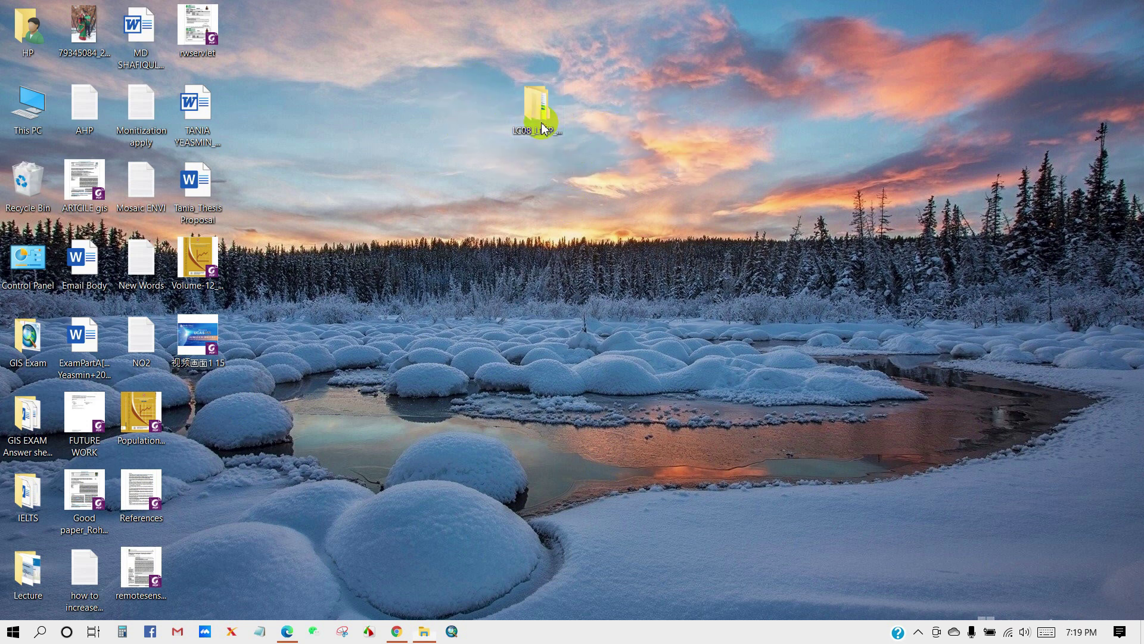
double_click(541, 125)
Maximize Explorer, show the inner scene folder's band files as large icons, then minimize.
left_click(1081, 130)
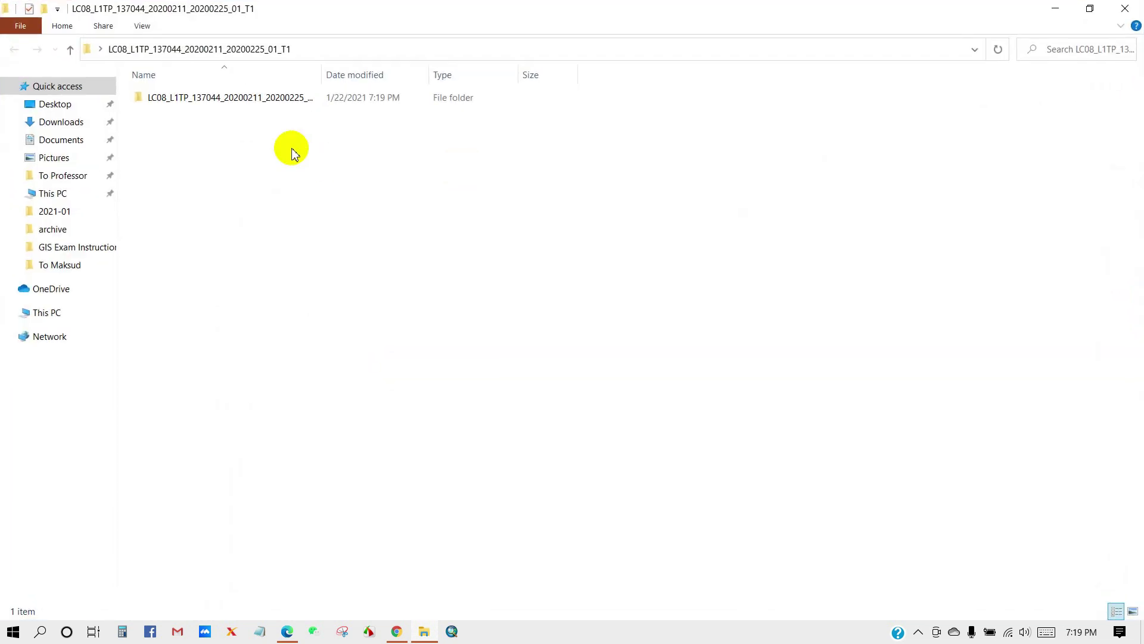
double_click(237, 96)
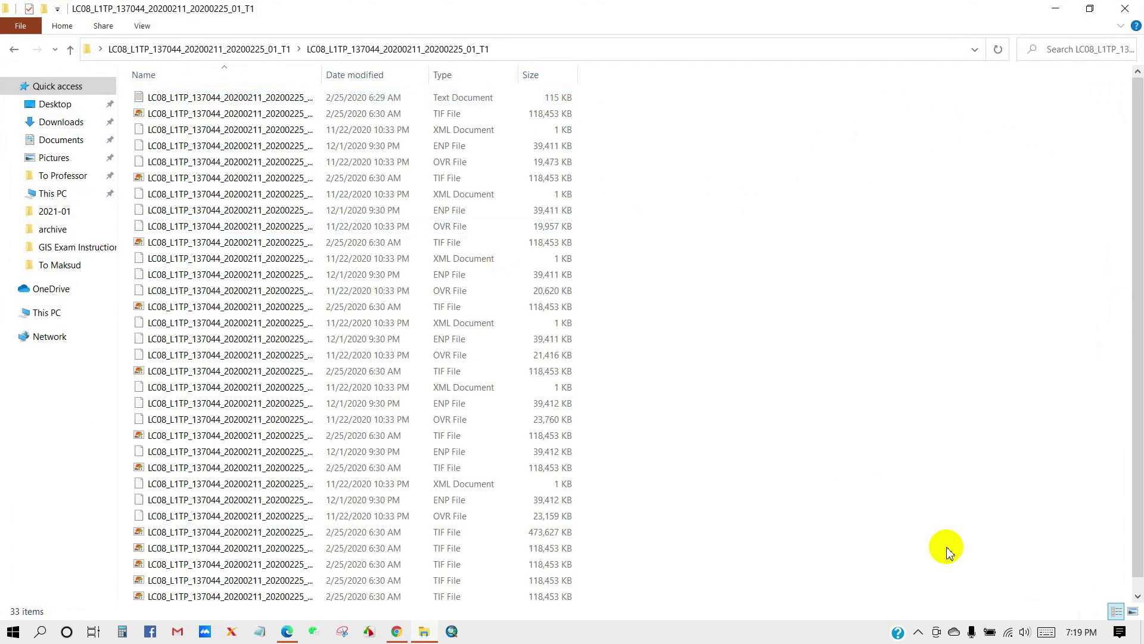
left_click(1132, 613)
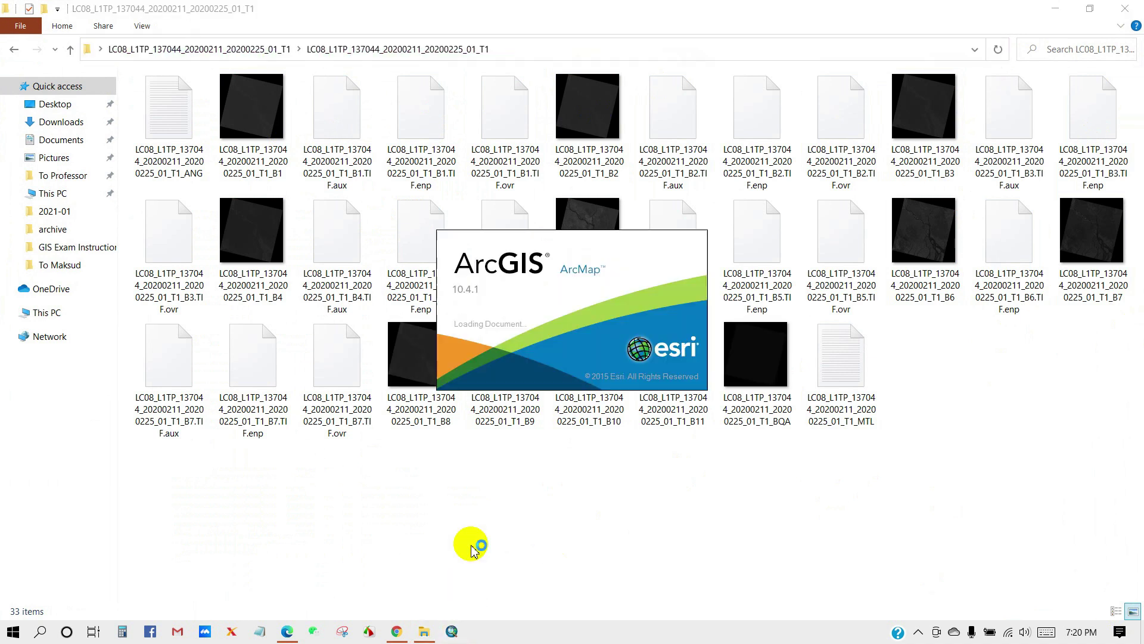
left_click(1054, 9)
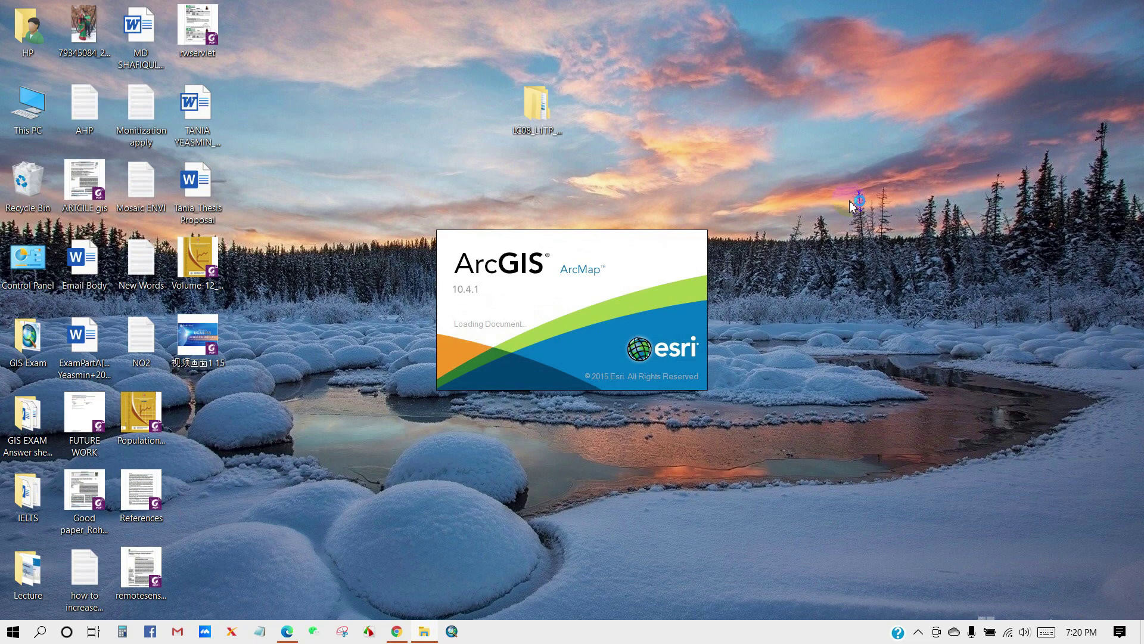
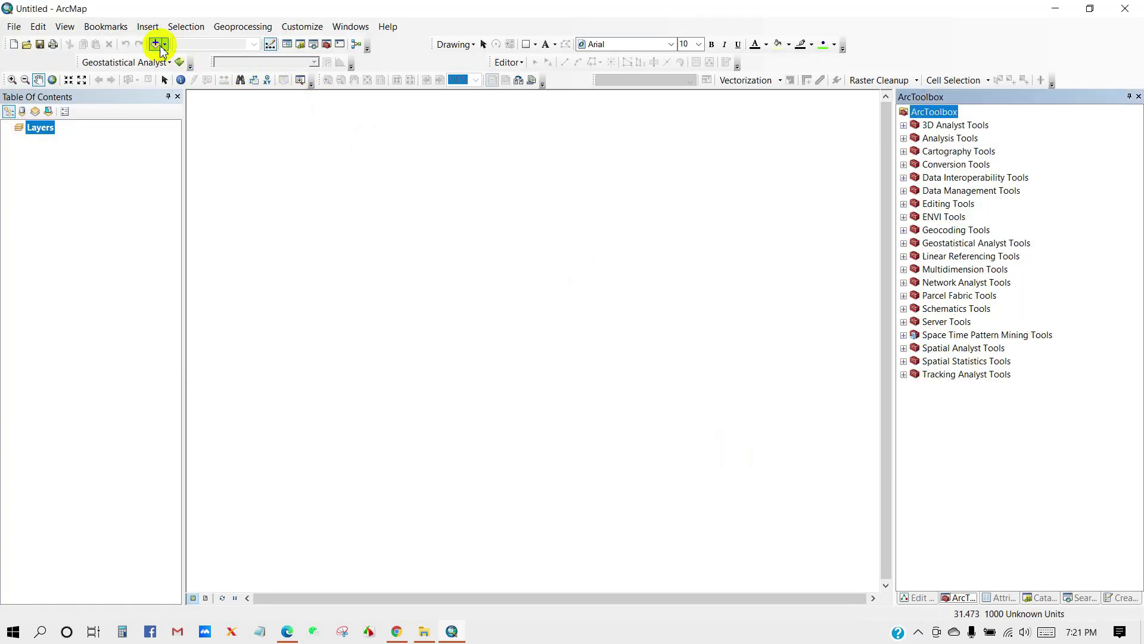
Open Add Data and browse to the LC08 scene's band folder on the Desktop.
left_click(157, 46)
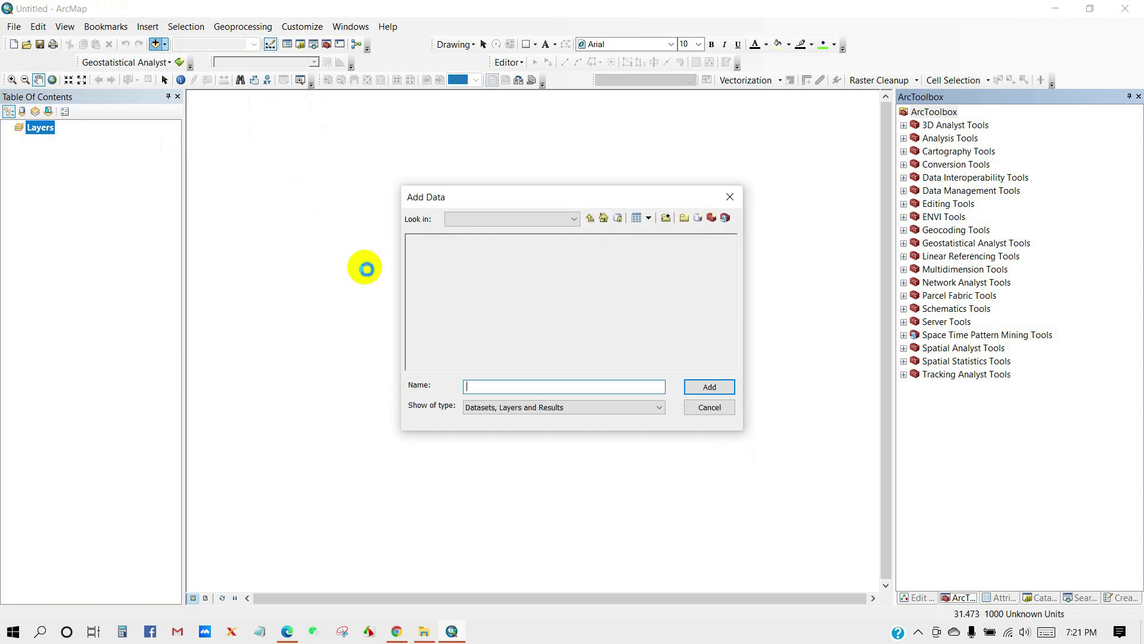
left_click(487, 219)
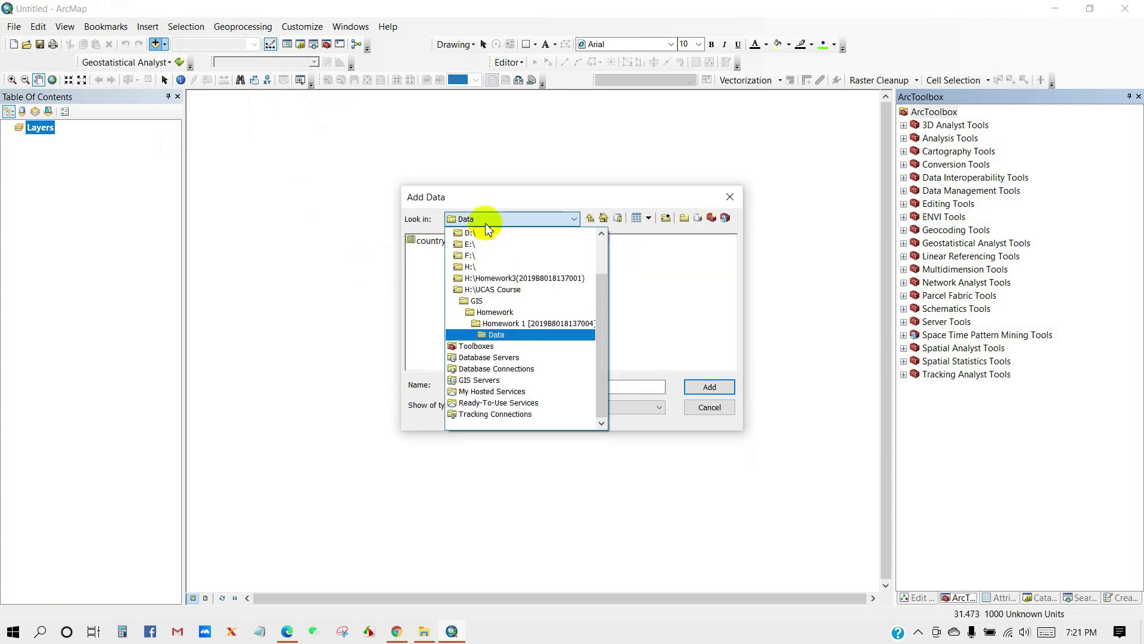
scroll(500, 254, "up", 2)
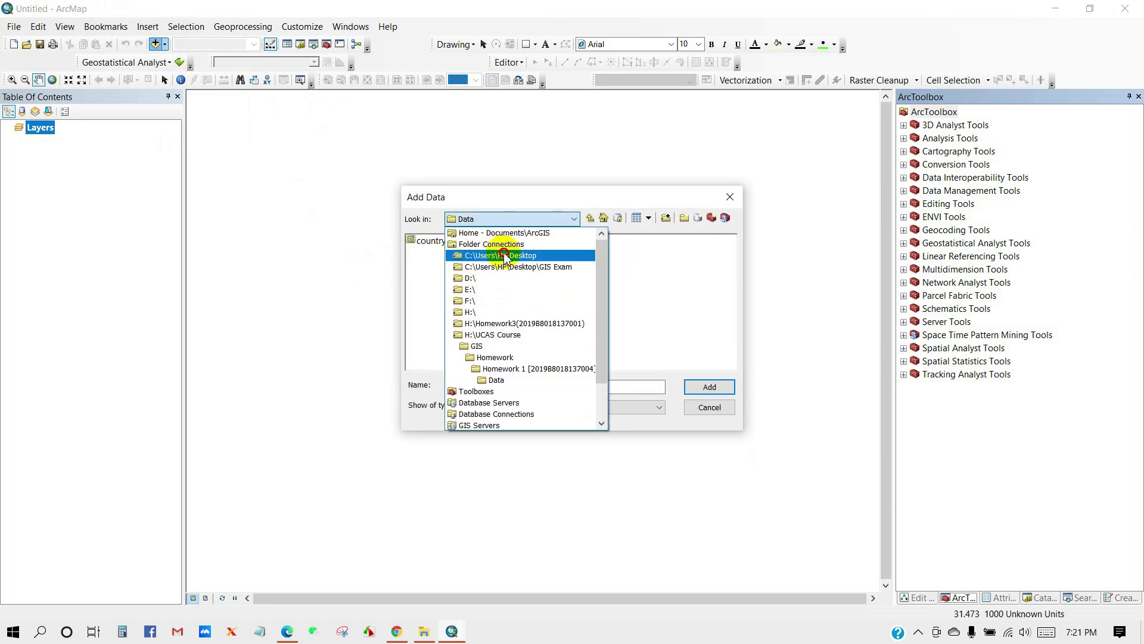
left_click(506, 256)
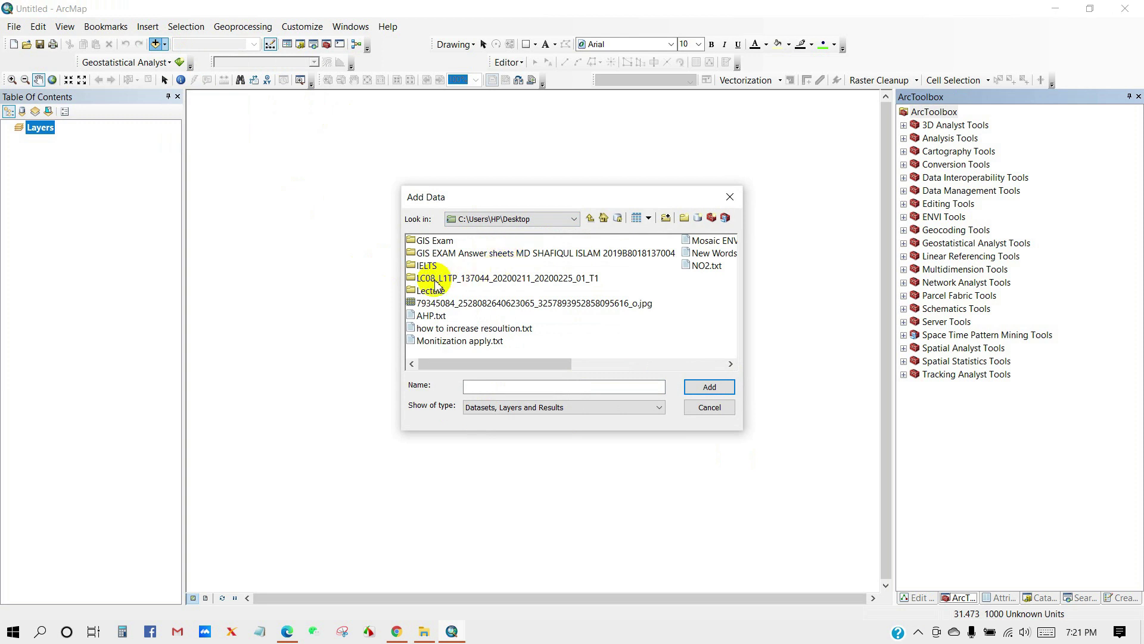
left_click(465, 278)
double_click(493, 280)
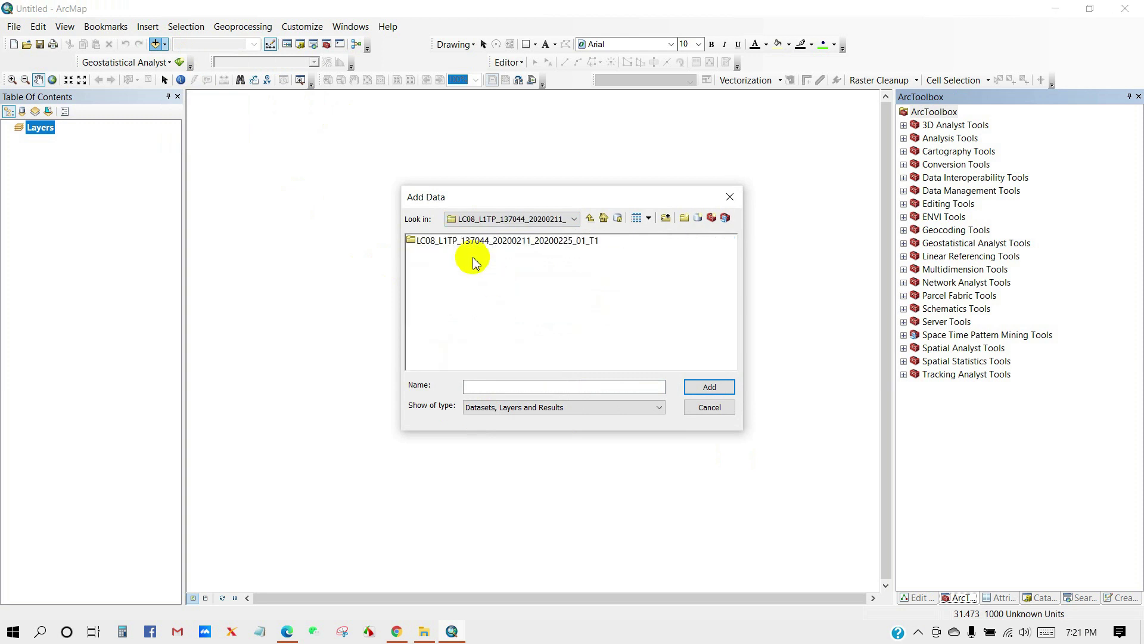
double_click(456, 242)
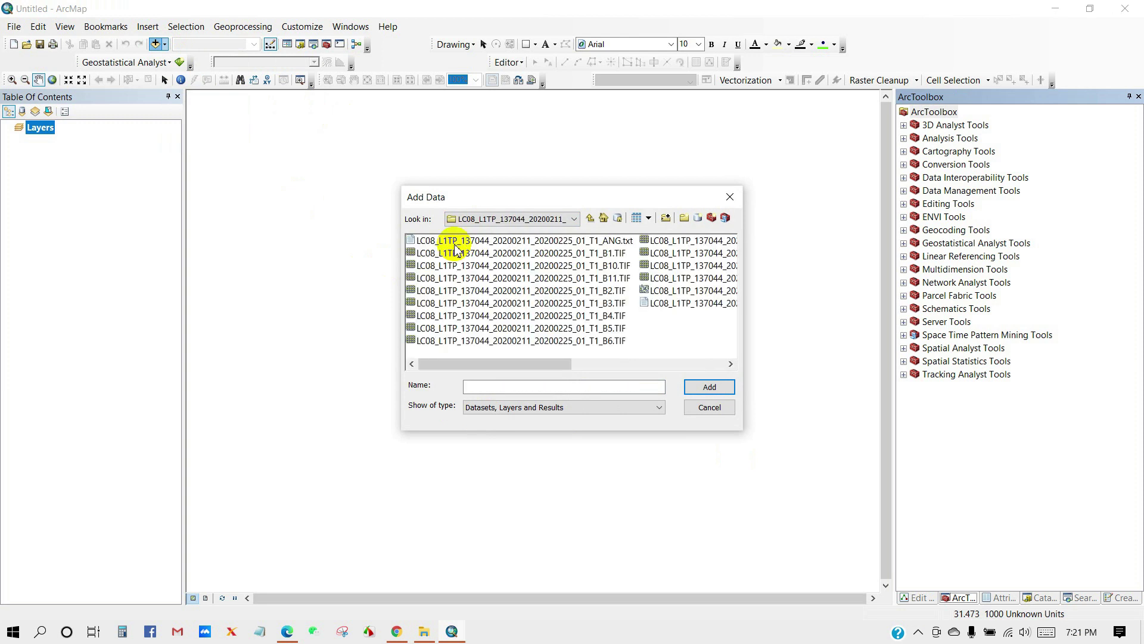
Select the band files B1 through B9 and add them to the map.
left_click(604, 255)
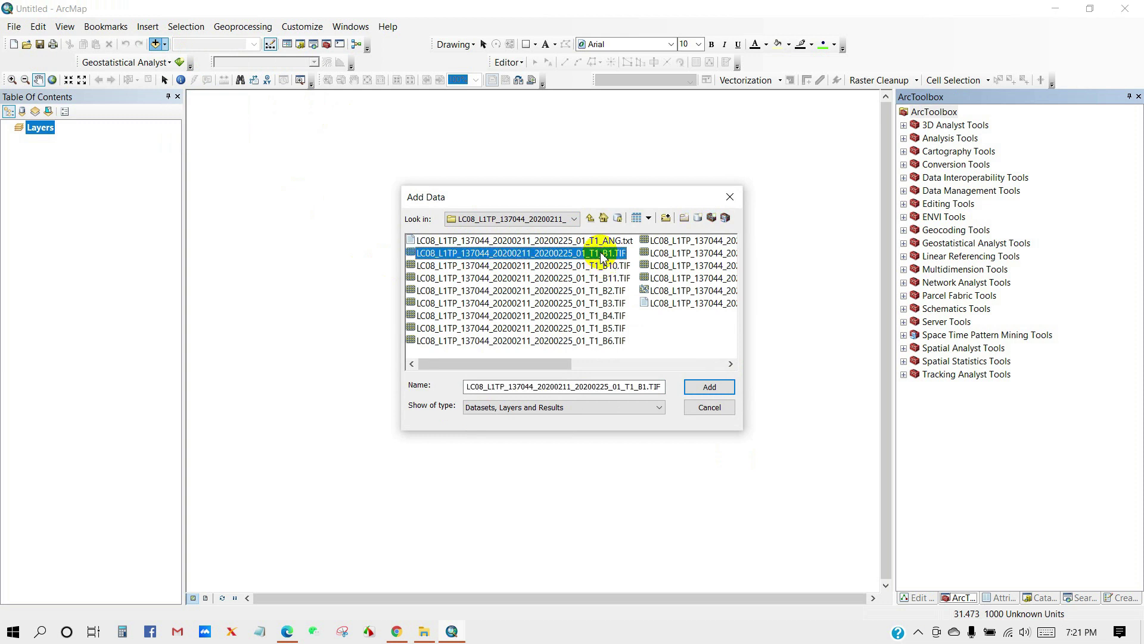
left_click(606, 290, "ctrl")
left_click(617, 317, "ctrl")
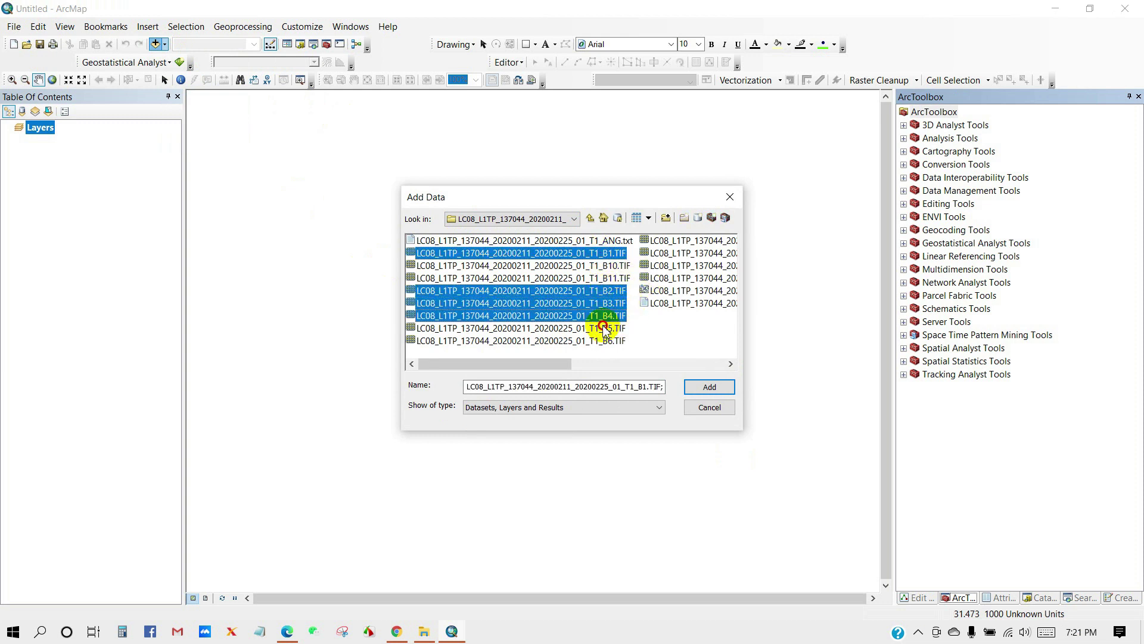
left_click(612, 341, "ctrl")
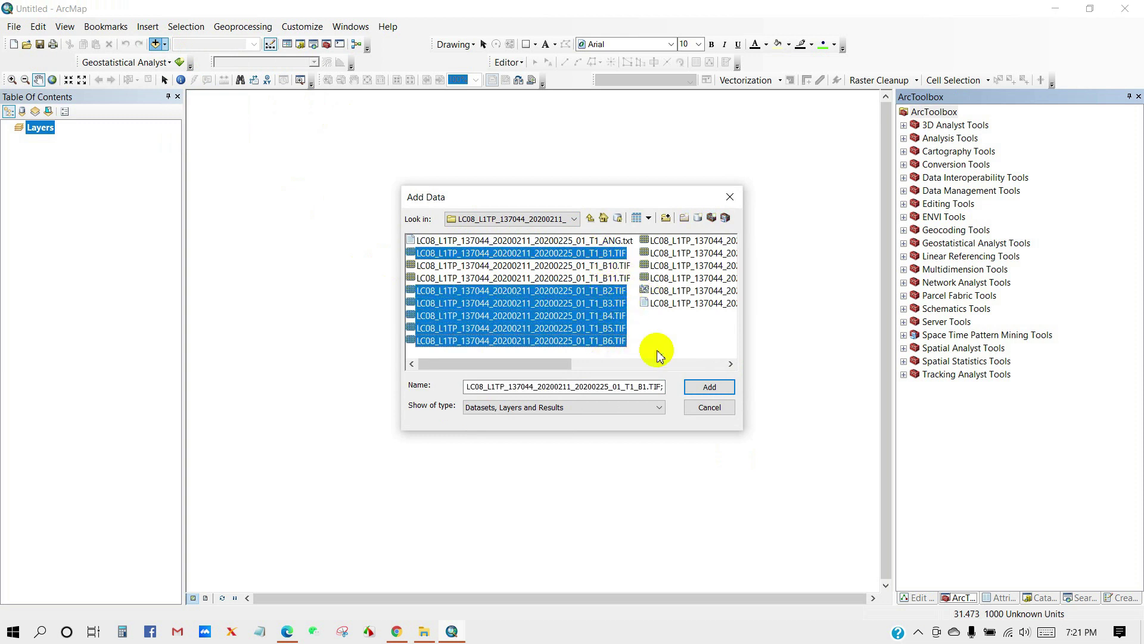
left_click(728, 365)
left_click(608, 241, "ctrl")
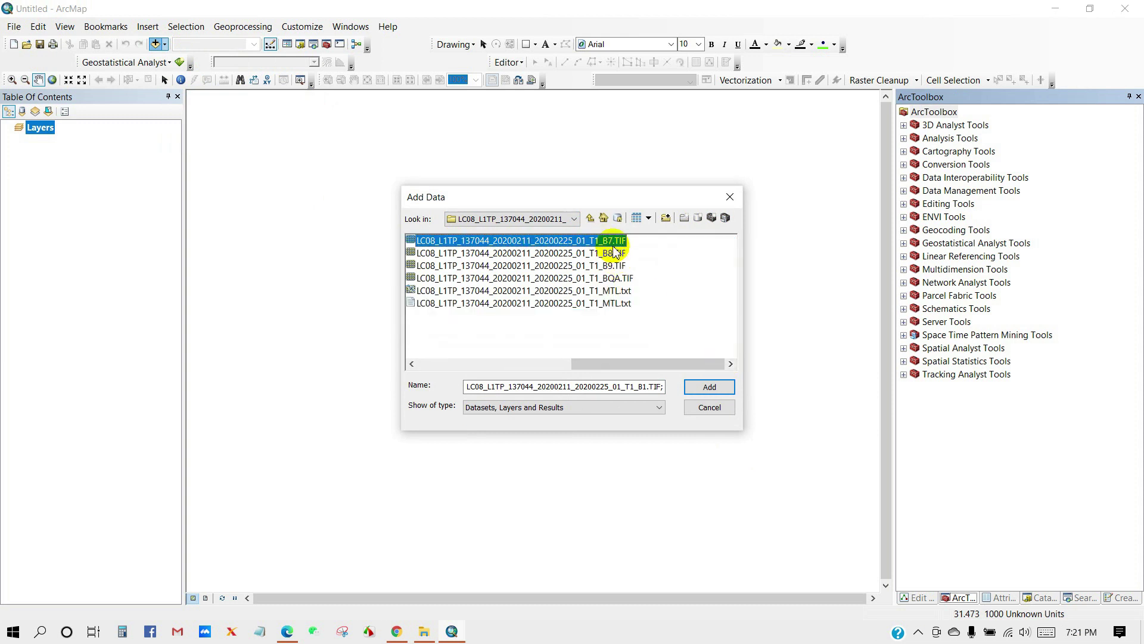
left_click(617, 266, "ctrl")
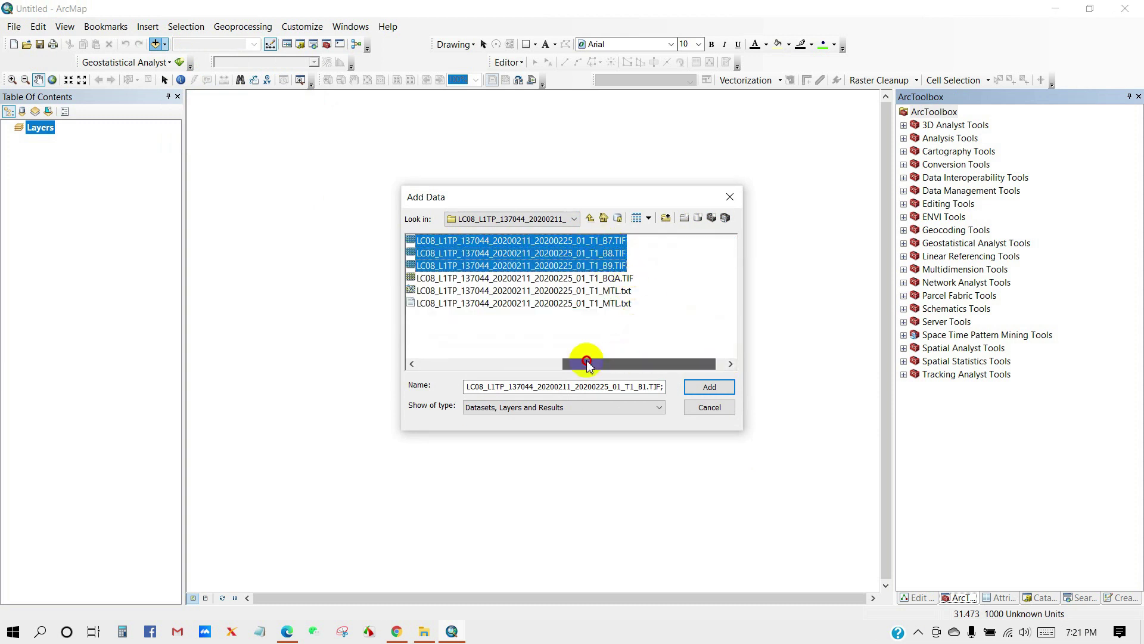
left_click_drag(626, 364, 468, 363)
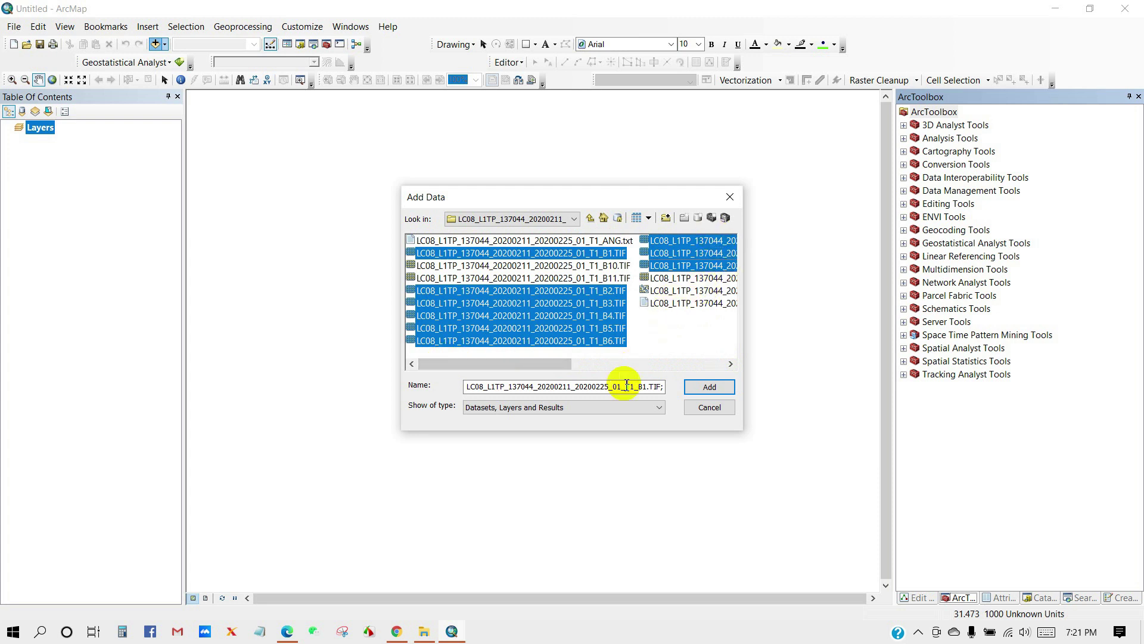
left_click(708, 386)
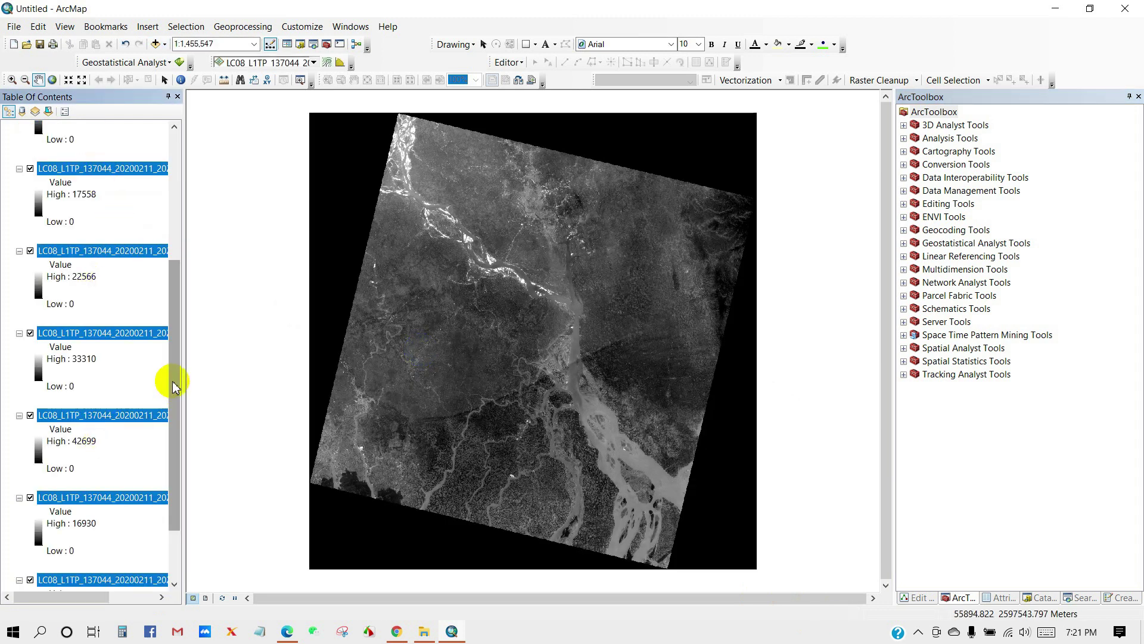
Launch Composite Bands from ArcToolbox's Data Management Tools > Raster Processing.
left_click_drag(175, 385, 173, 230)
left_click(41, 128)
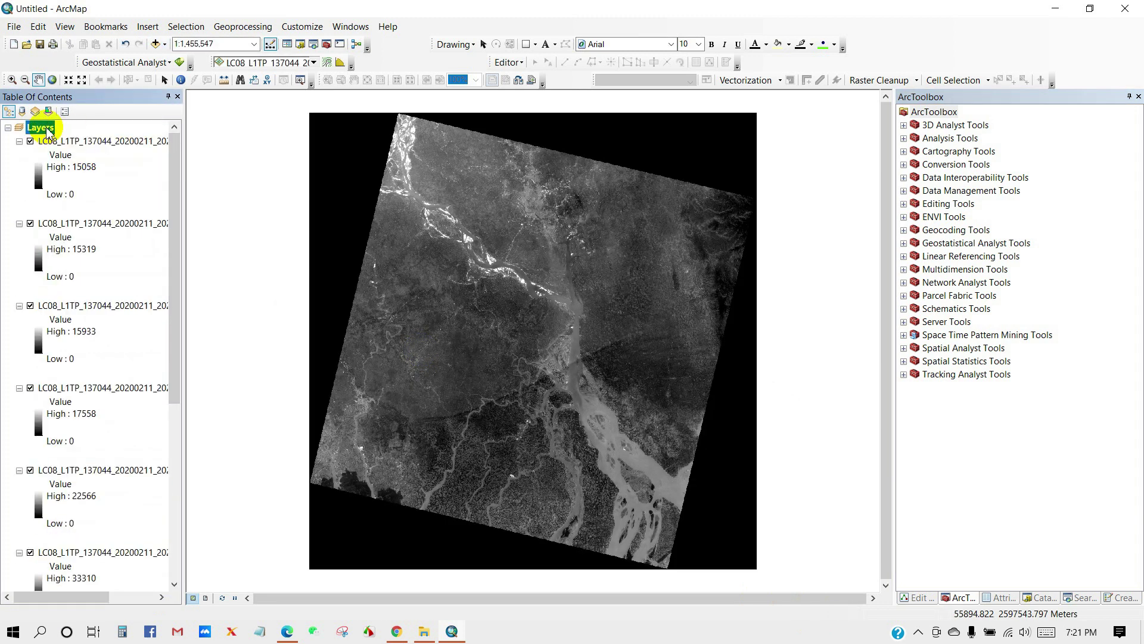
left_click(431, 376)
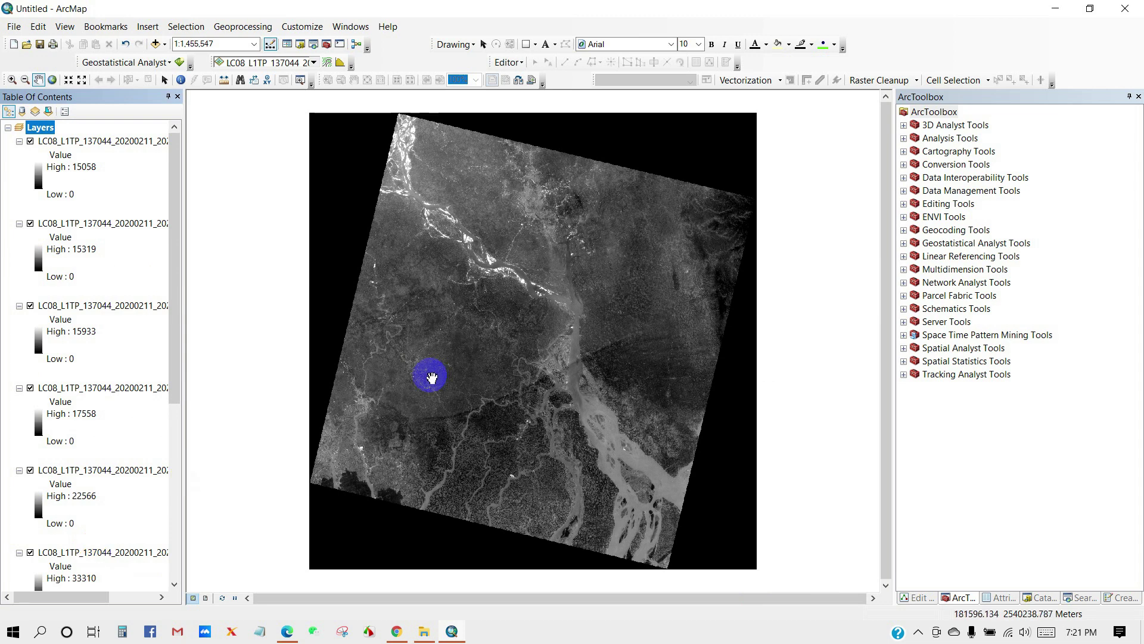
left_click(945, 191)
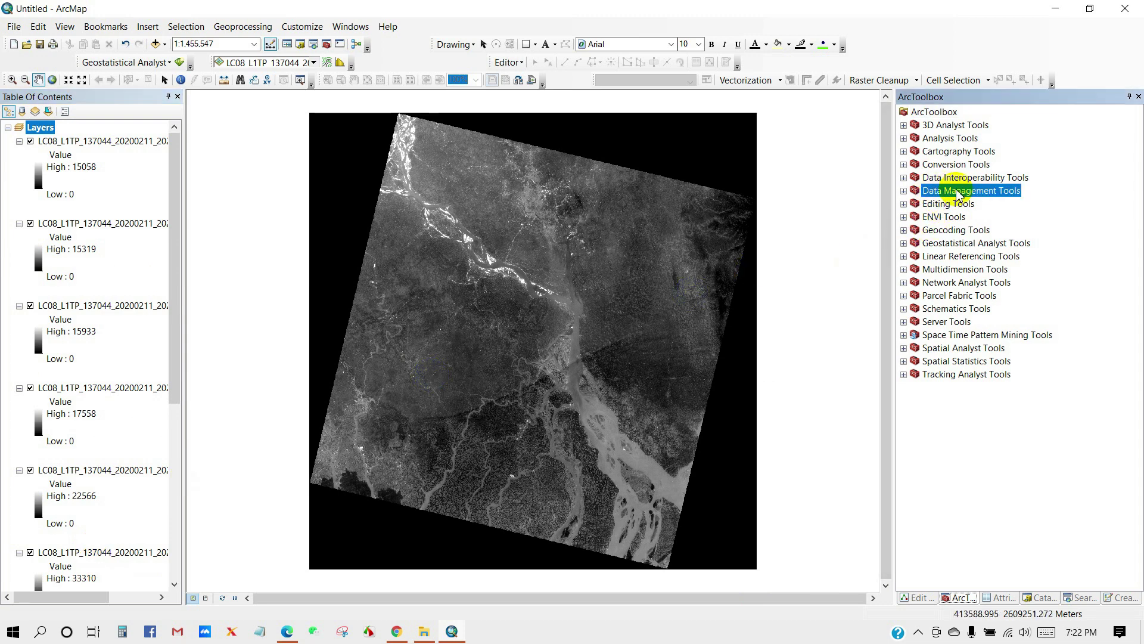
left_click(904, 191)
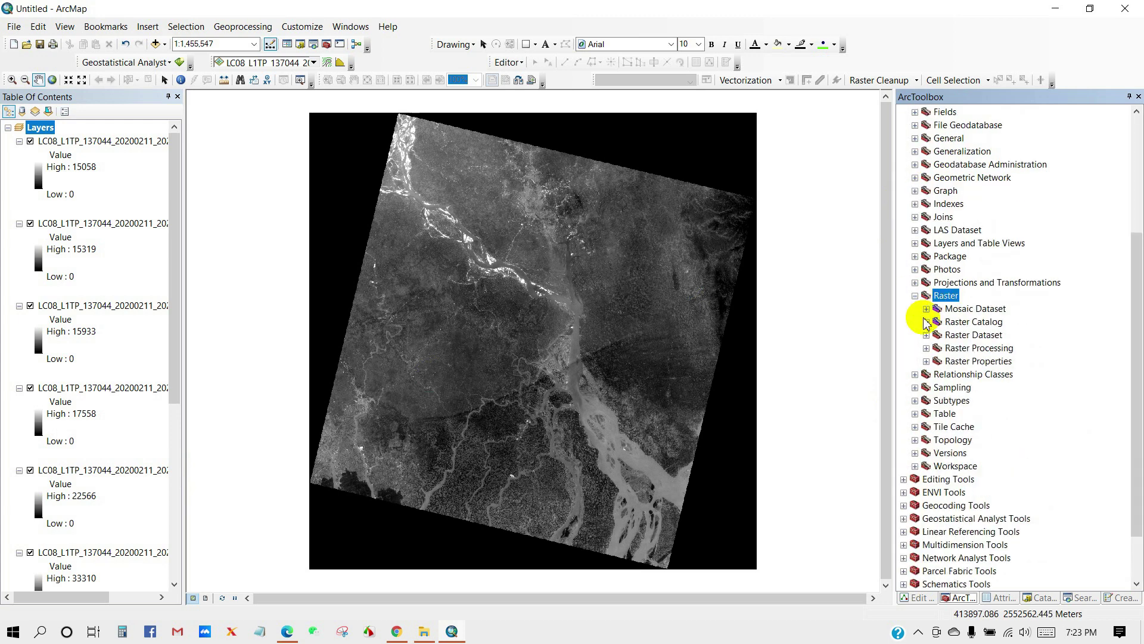
left_click(926, 348)
left_click(970, 374)
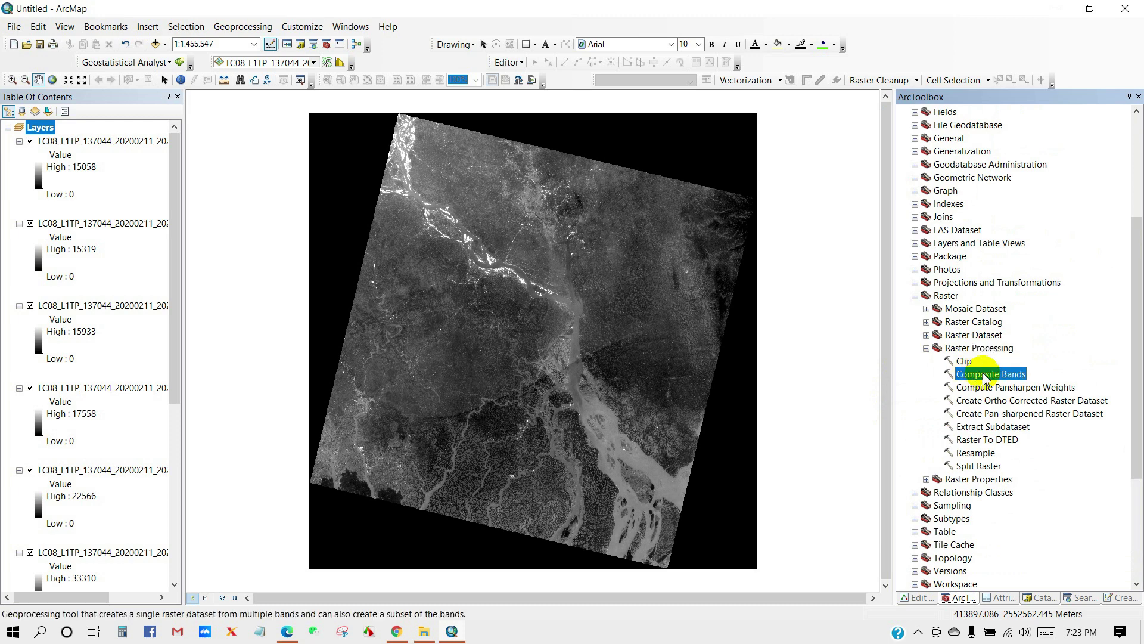
double_click(994, 375)
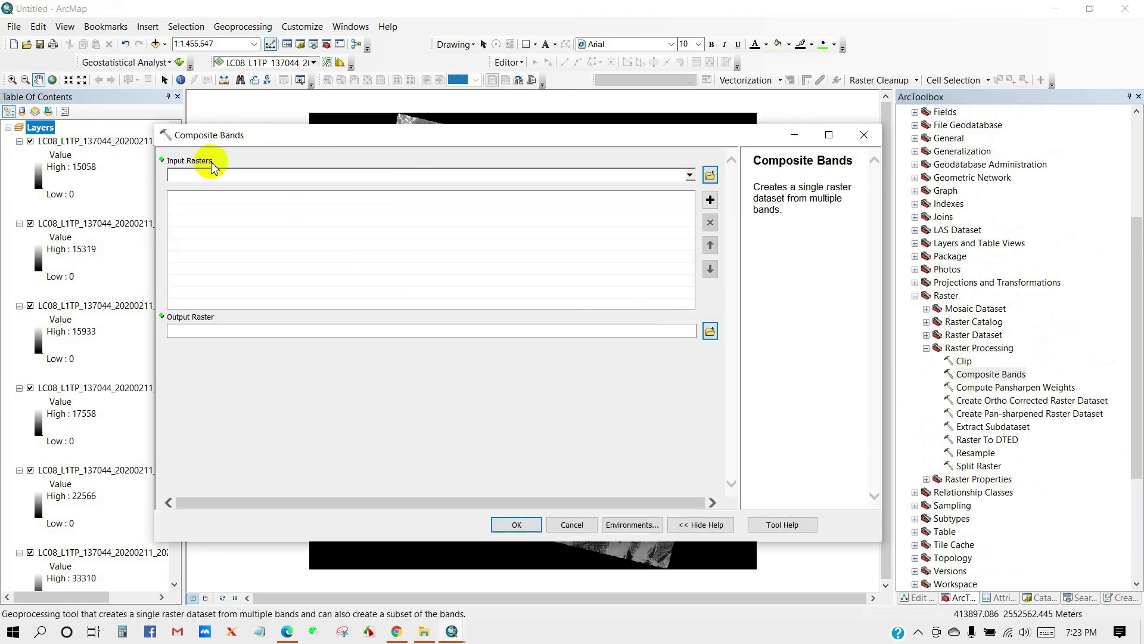
Add band layers B1, B2, B3 and B4 as Composite Bands inputs.
left_click(692, 175)
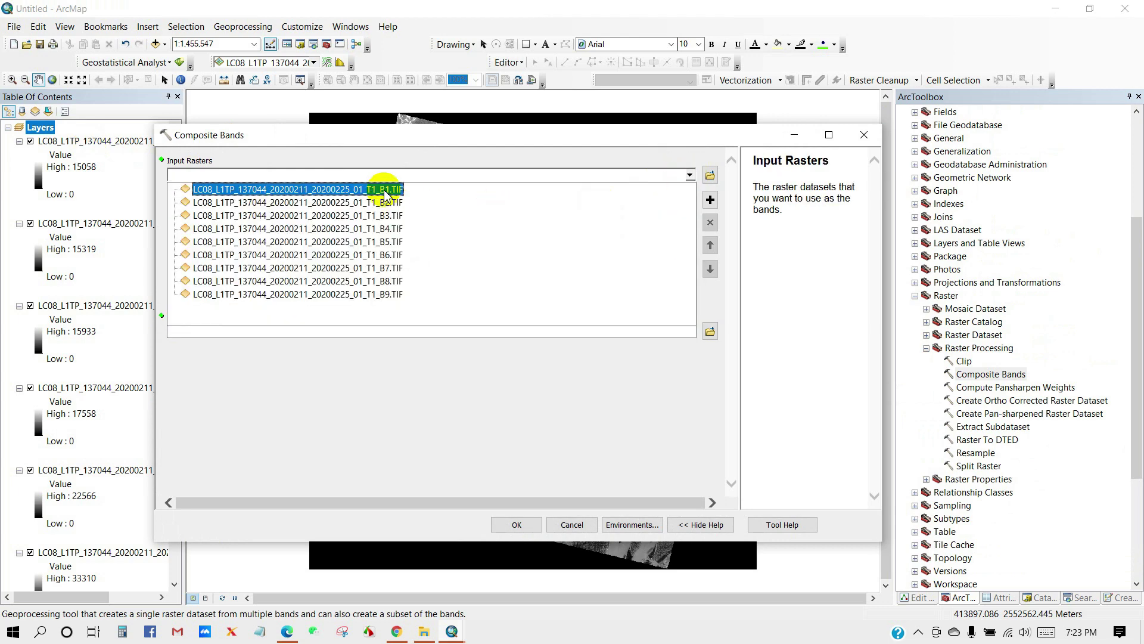
left_click(588, 212)
left_click(691, 175)
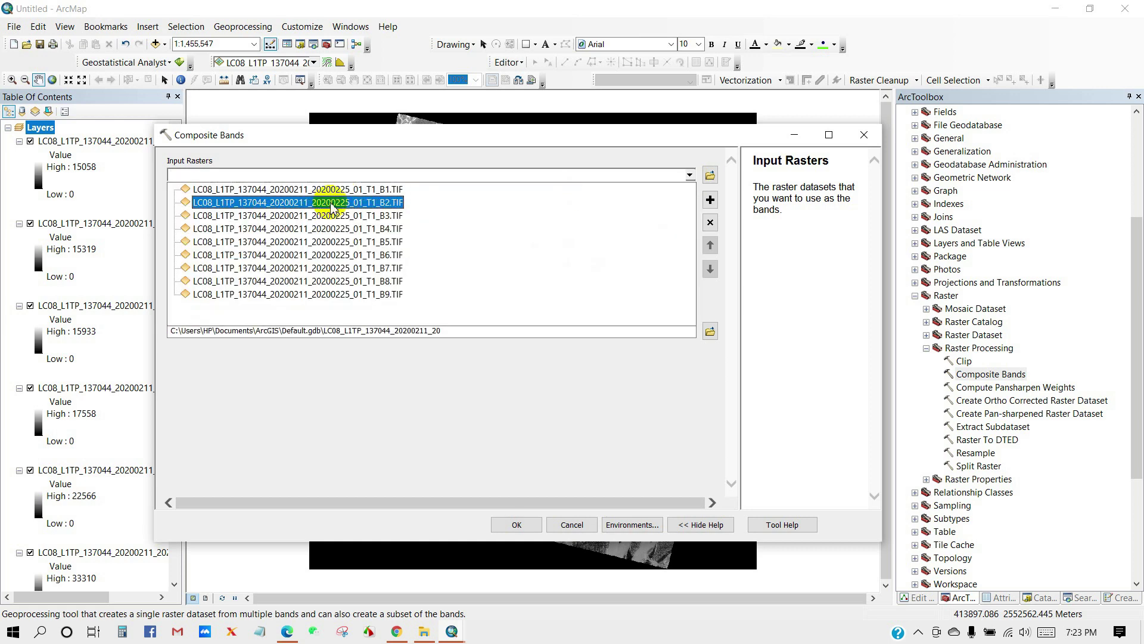
left_click(332, 202)
left_click(691, 175)
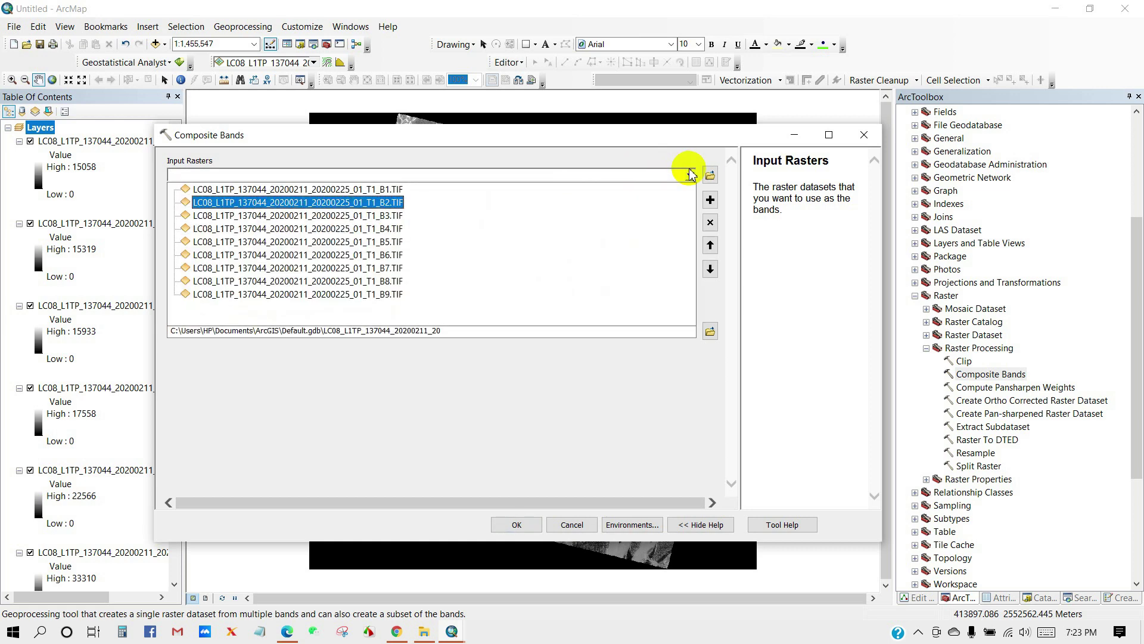
left_click(332, 215)
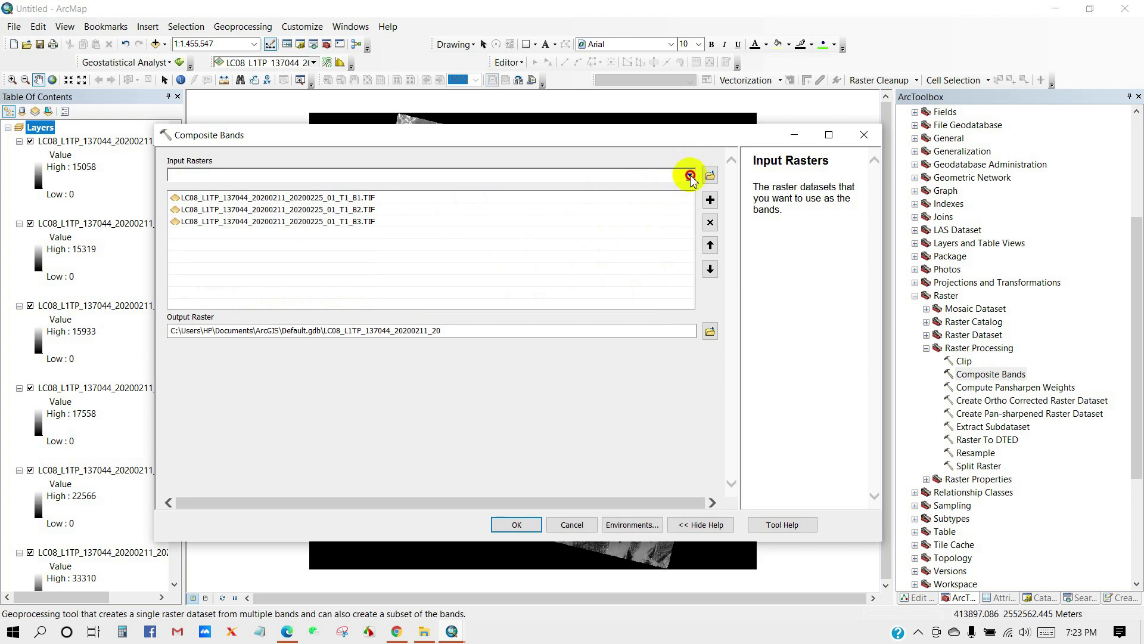
left_click(691, 176)
left_click(375, 227)
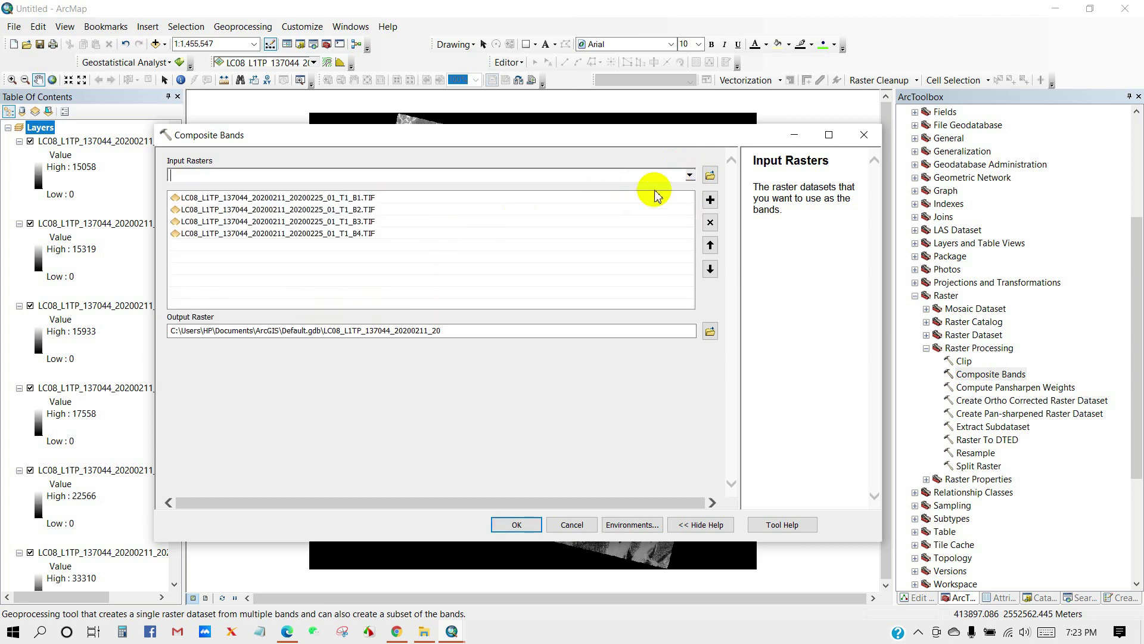
Add band layers B5, B6, B7, B8 and B9 as further inputs.
left_click(689, 176)
left_click(375, 239)
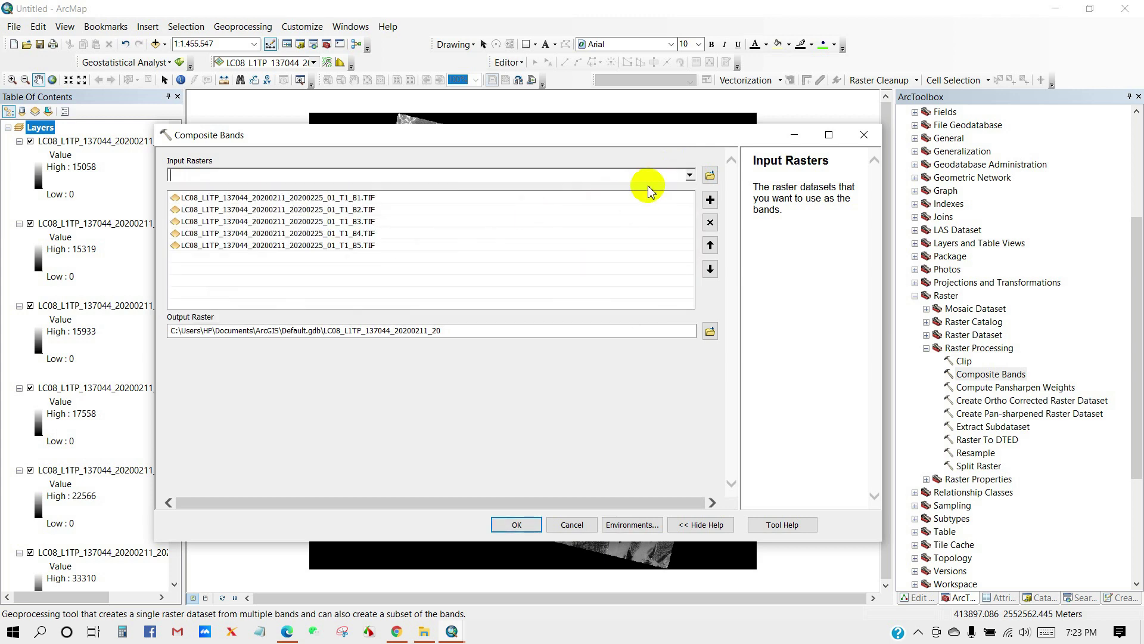
left_click(689, 175)
left_click(394, 250)
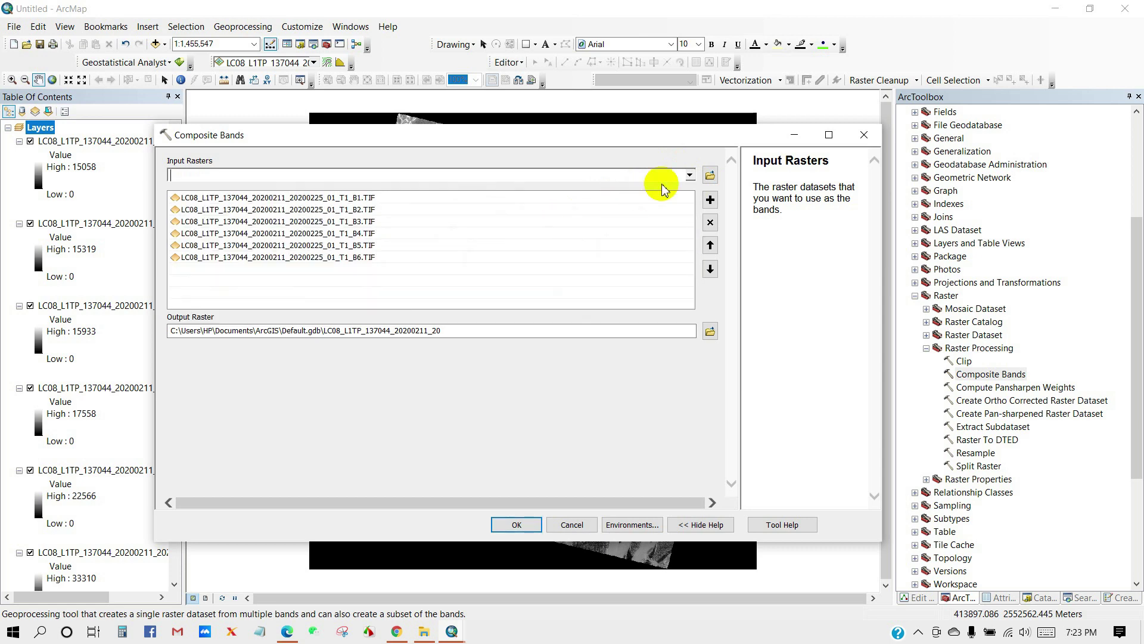
left_click(691, 177)
left_click(393, 265)
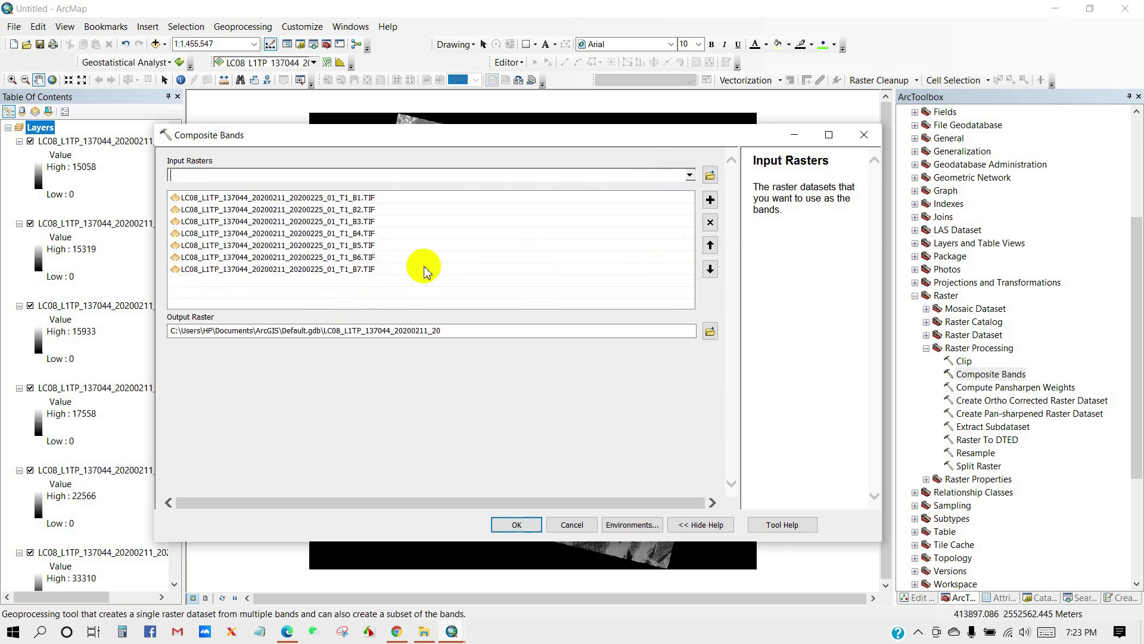
left_click(689, 176)
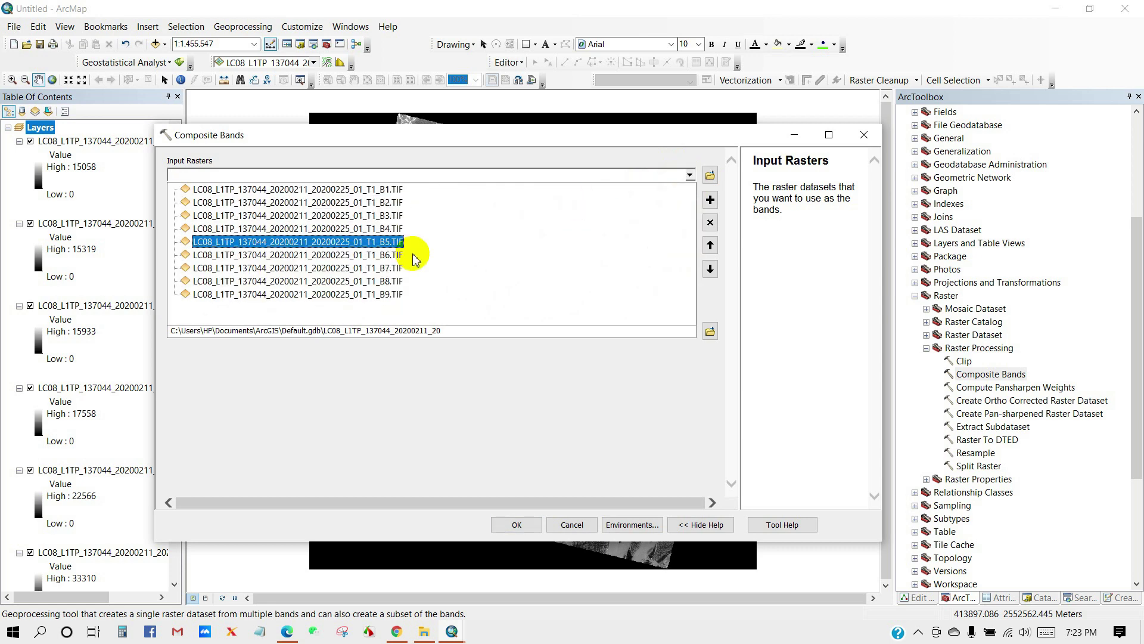
left_click(393, 275)
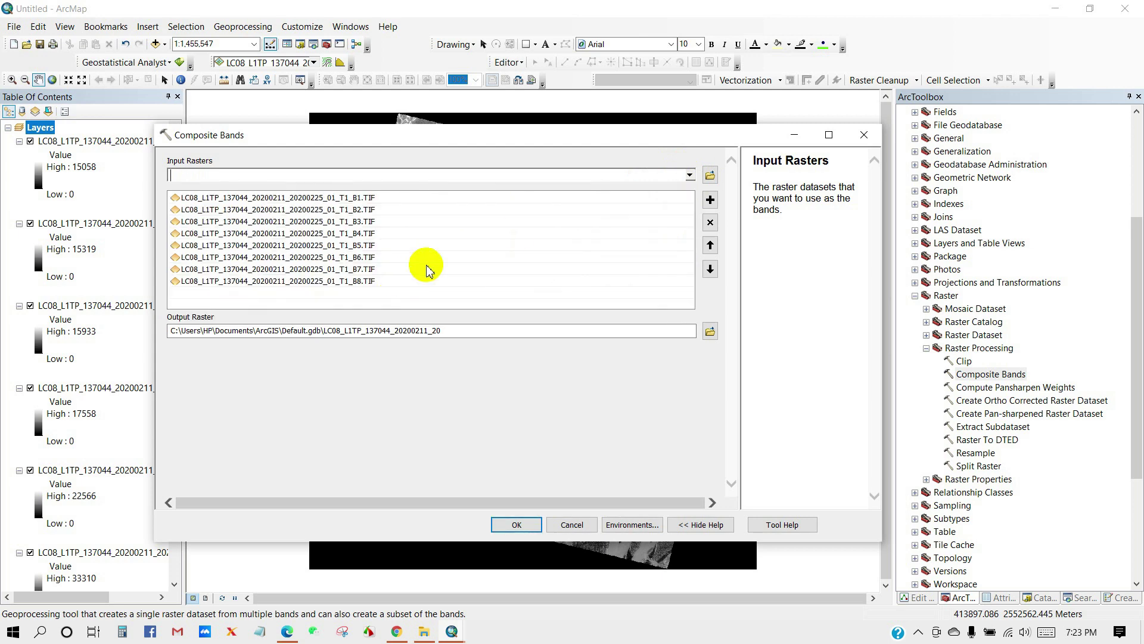
left_click(689, 176)
left_click(376, 296)
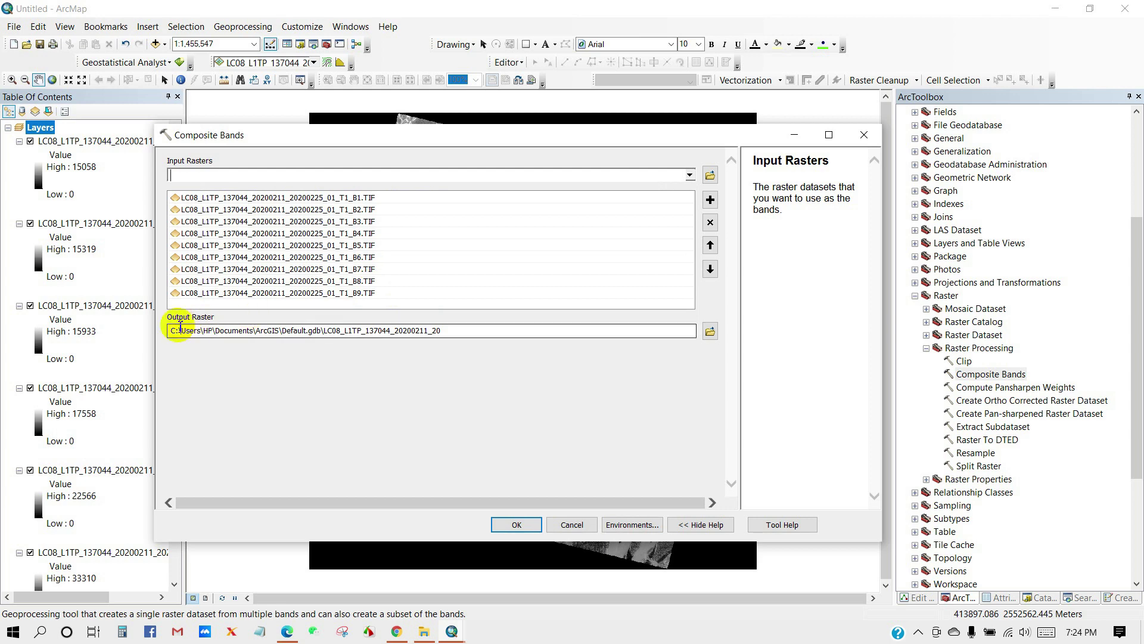
Set the output raster to compositeband in the Data folder and run Composite Bands.
left_click(710, 332)
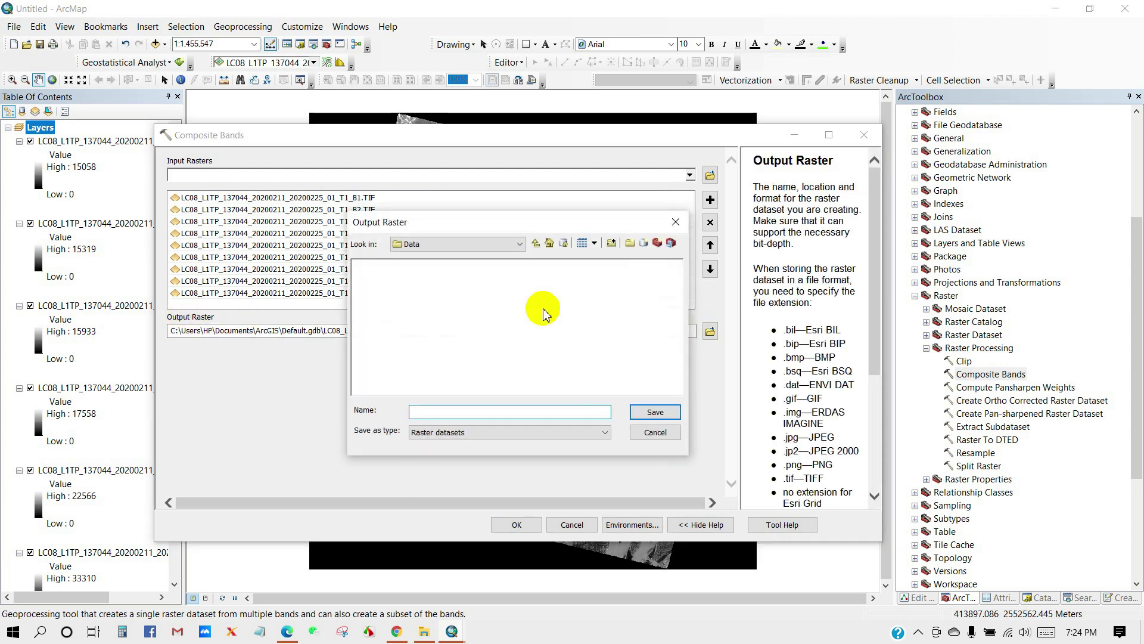
left_click(477, 245)
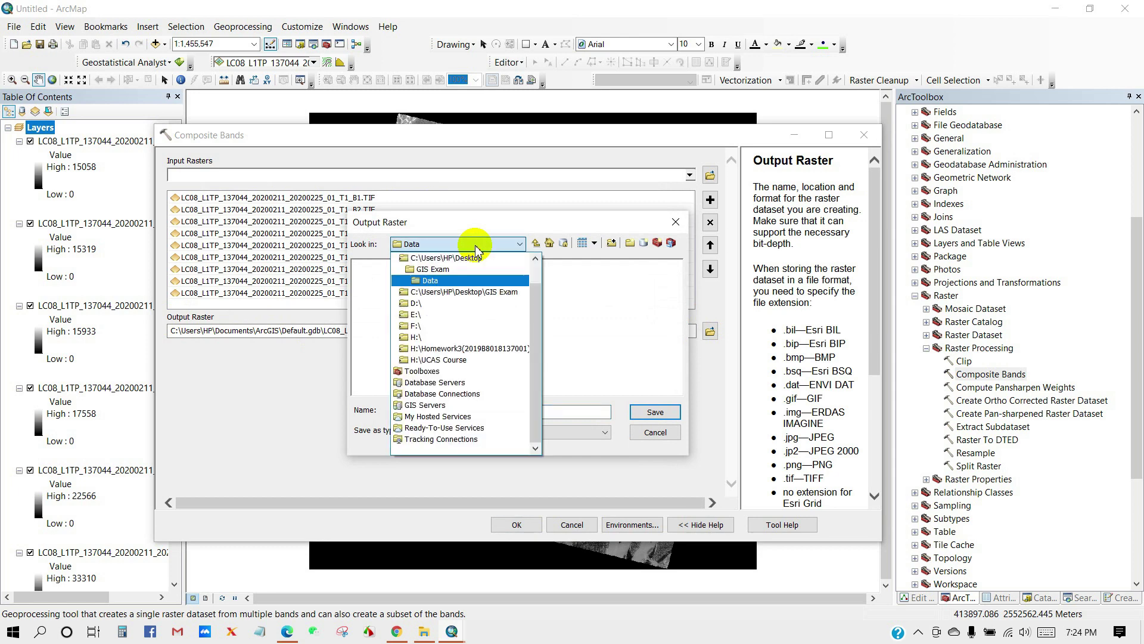
left_click(476, 246)
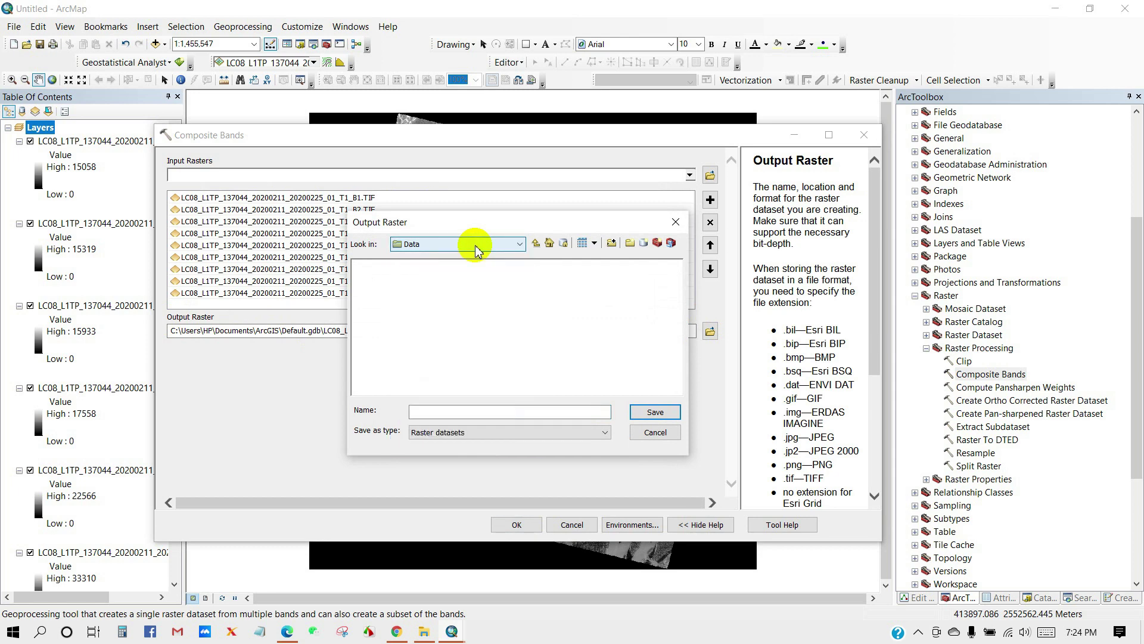
left_click(430, 412)
type("composite band")
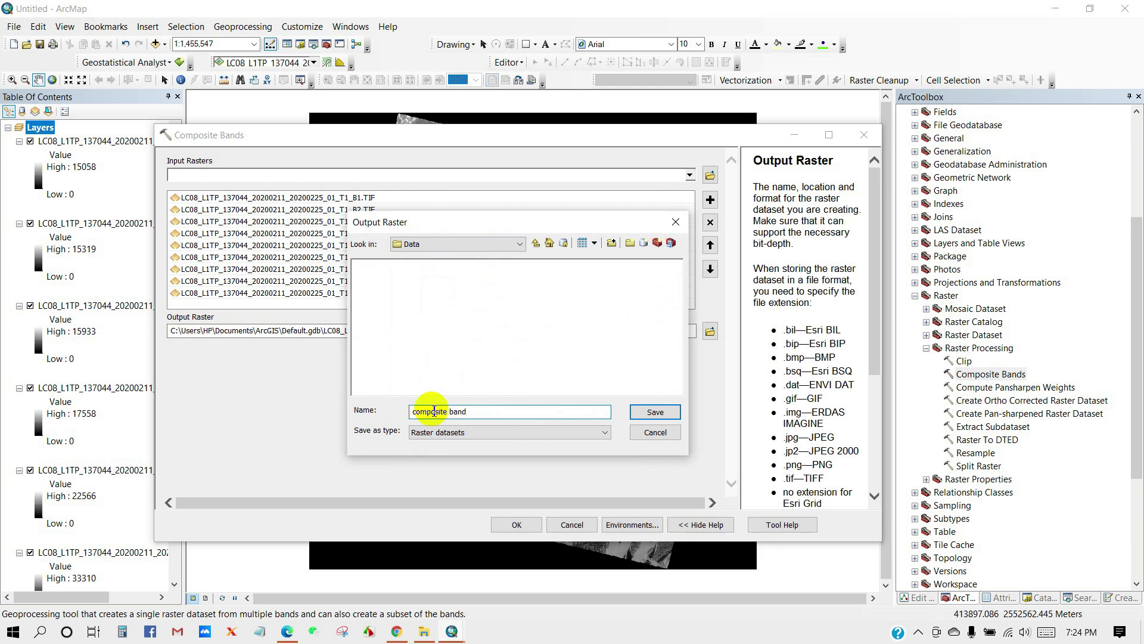
left_click(654, 412)
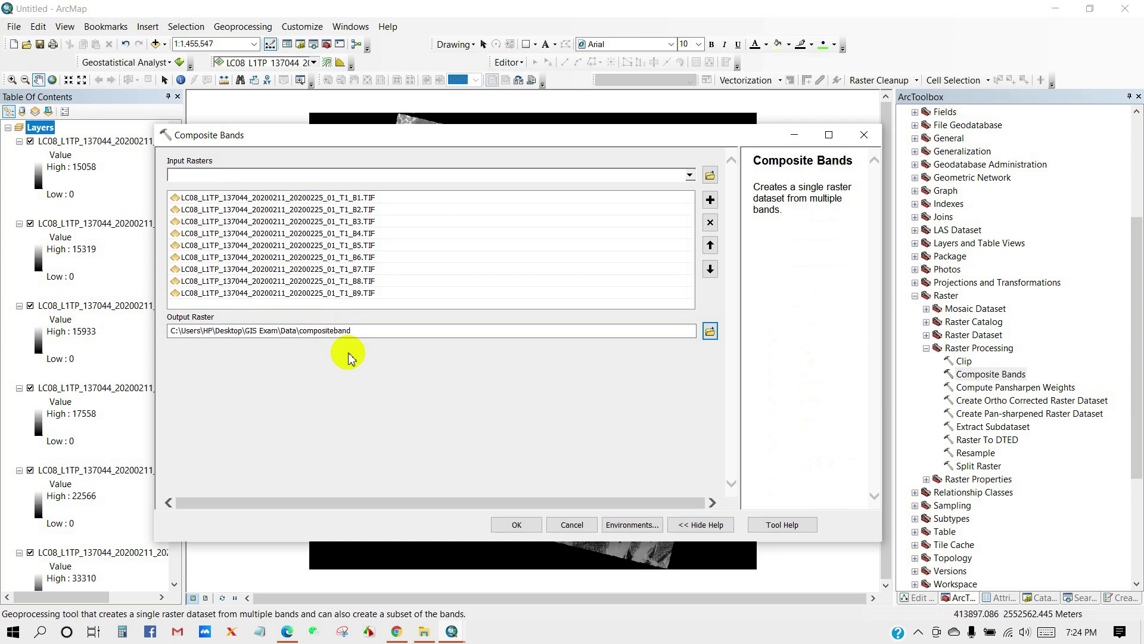
left_click(523, 524)
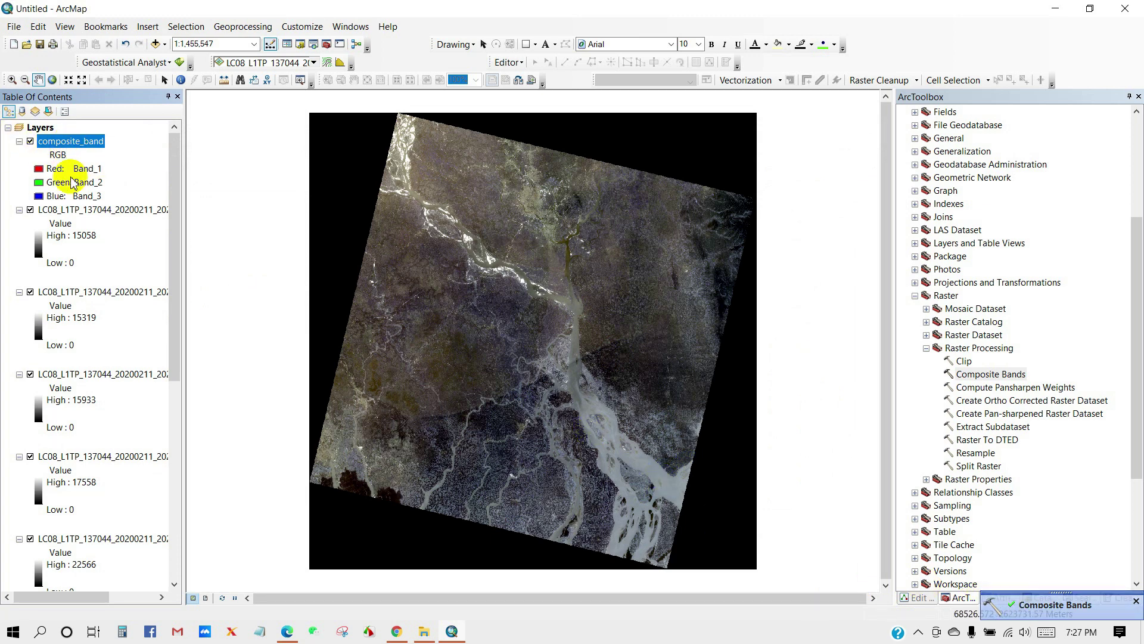
Select all the individual LC08 band layers in the Table Of Contents.
left_click(90, 210)
left_click(83, 292, "ctrl")
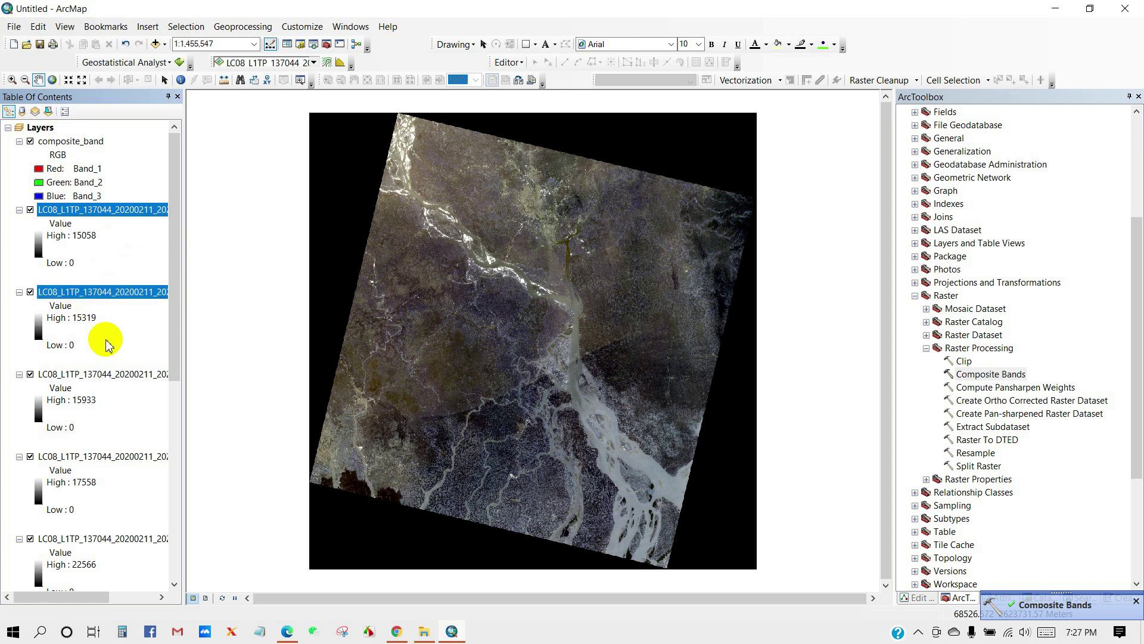
left_click(85, 375, "ctrl")
left_click(73, 456, "ctrl")
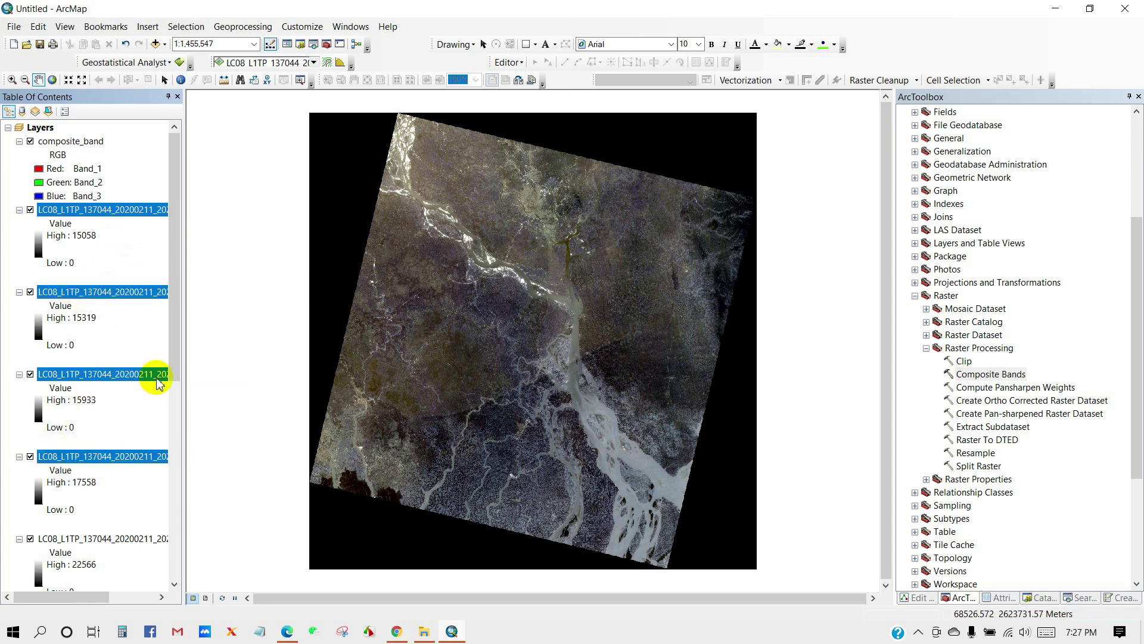
left_click_drag(174, 340, 173, 465)
left_click(93, 293, "ctrl")
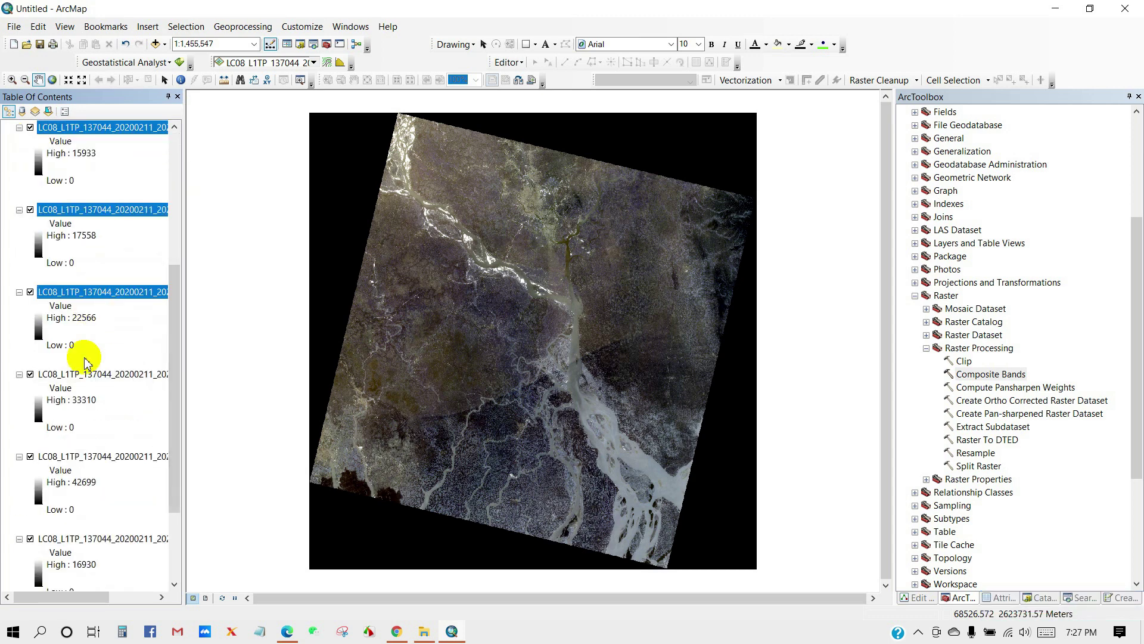
left_click(82, 374, "ctrl")
left_click(67, 457, "ctrl")
left_click_drag(173, 411, 174, 472)
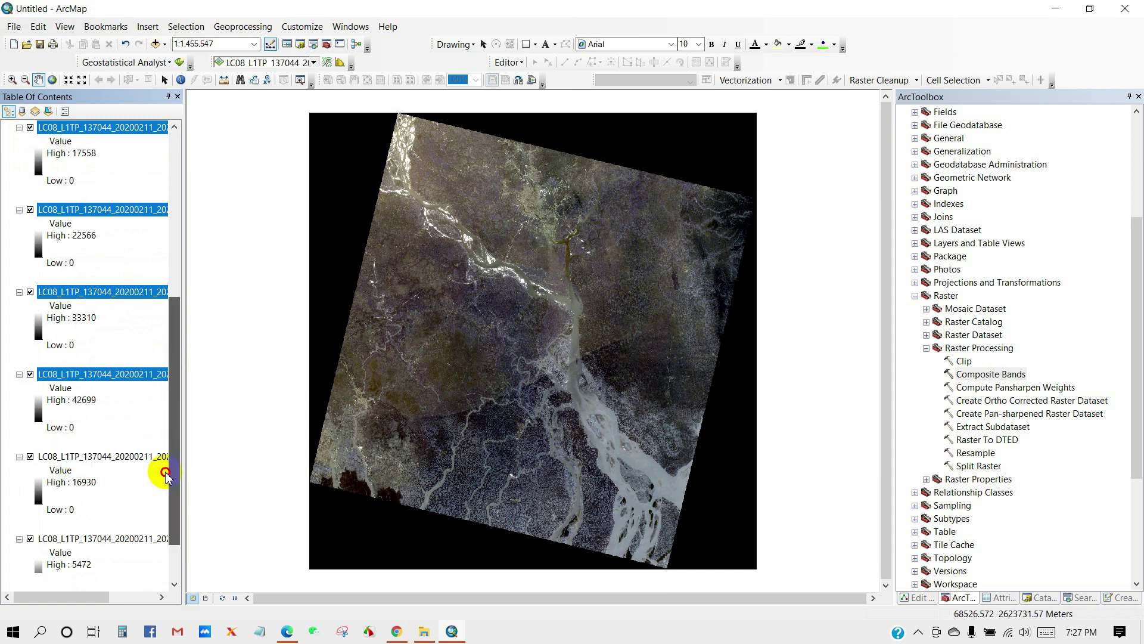
left_click(94, 417, "ctrl")
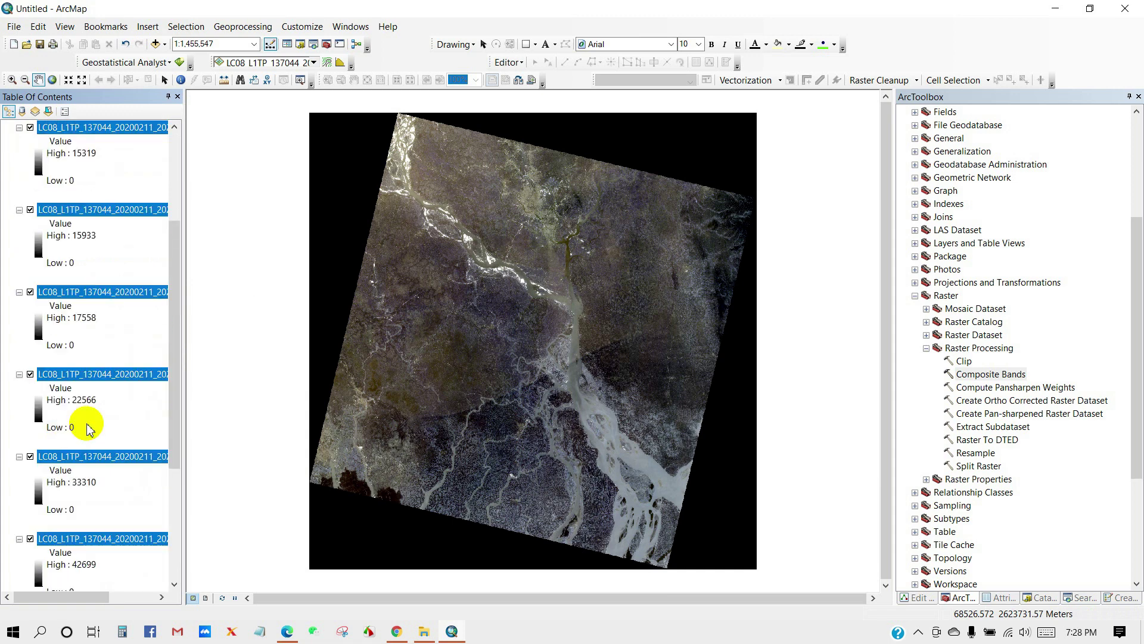
scroll(90, 359, "up", 6)
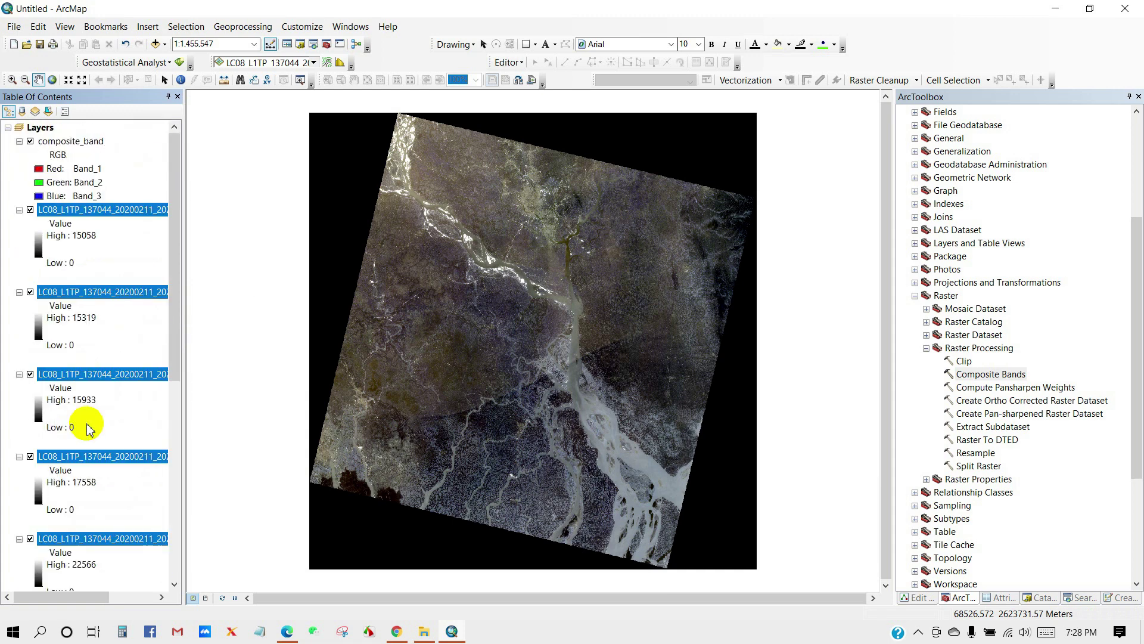
Remove the selected band layers from the map.
right_click(103, 215)
left_click(125, 238)
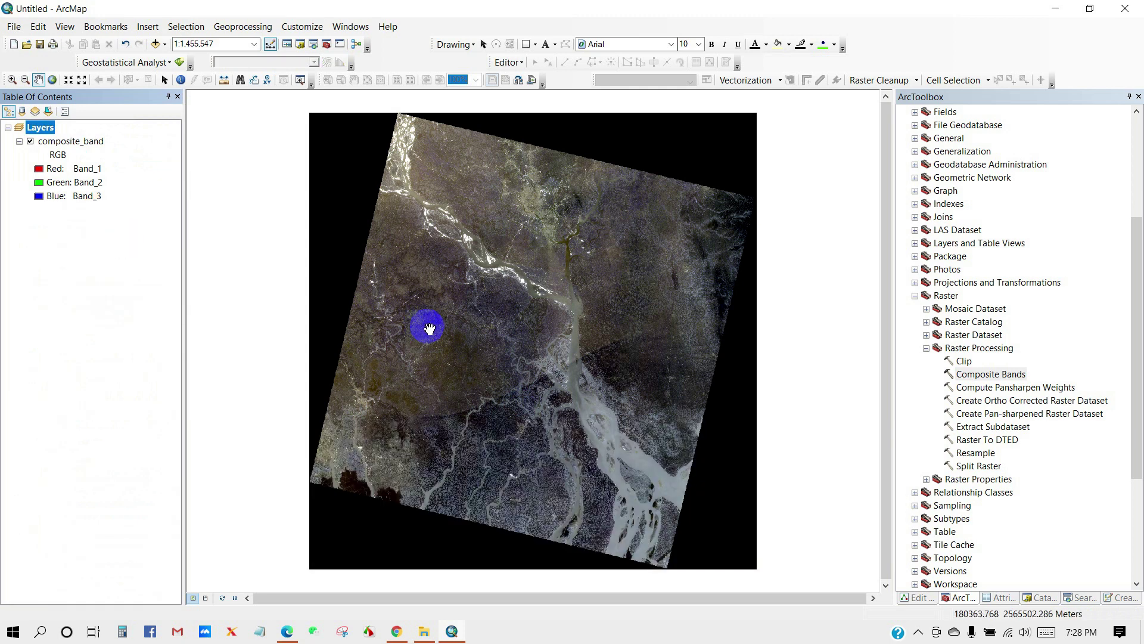
left_click_drag(429, 327, 378, 338)
right_click(63, 142)
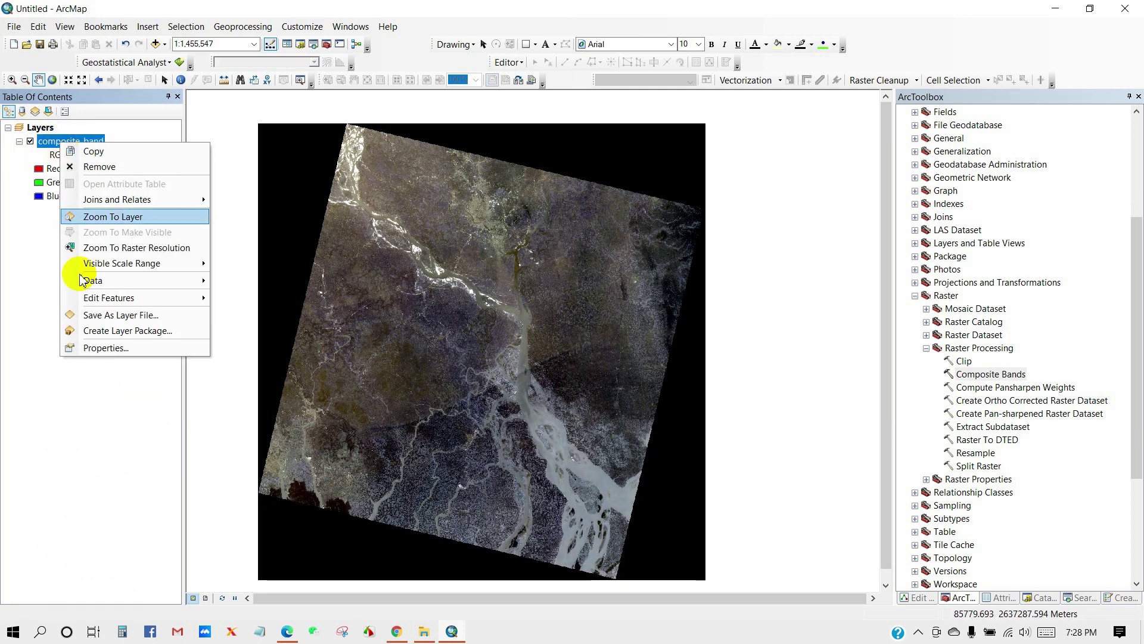
Set composite_band symbology to Red Band_4, Green Band_3, Blue Band_2.
left_click(100, 348)
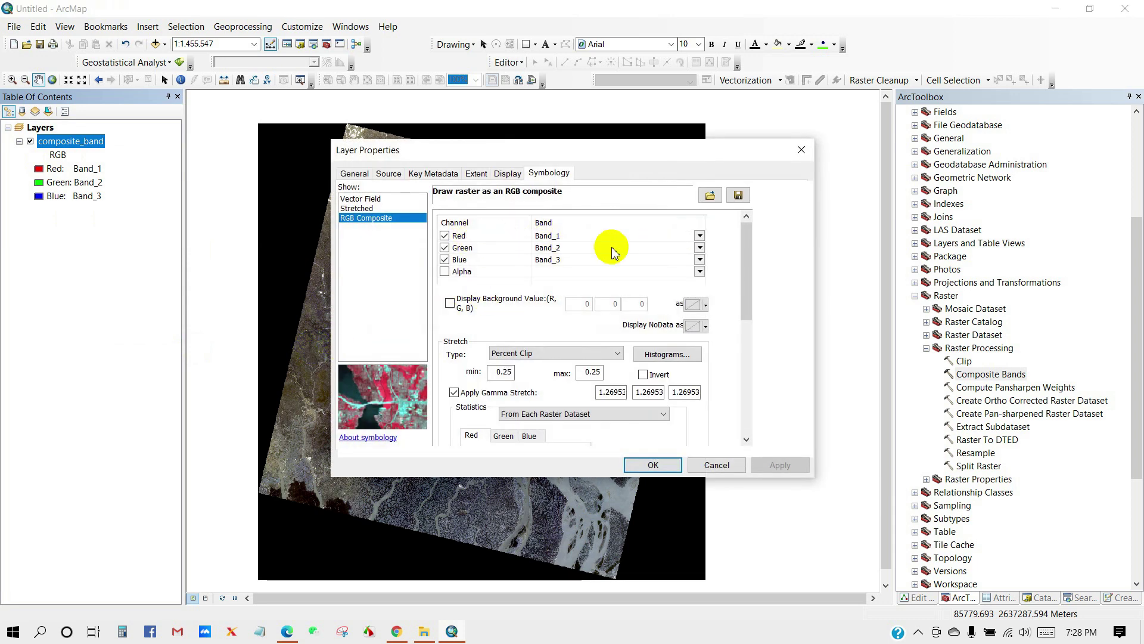
left_click(699, 236)
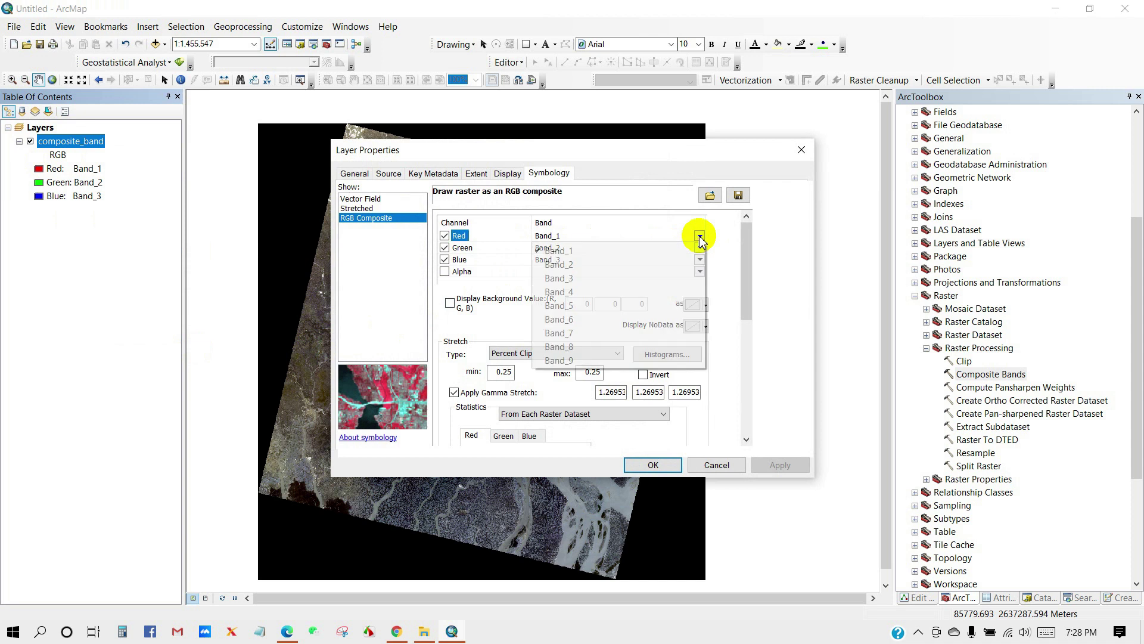
left_click(563, 293)
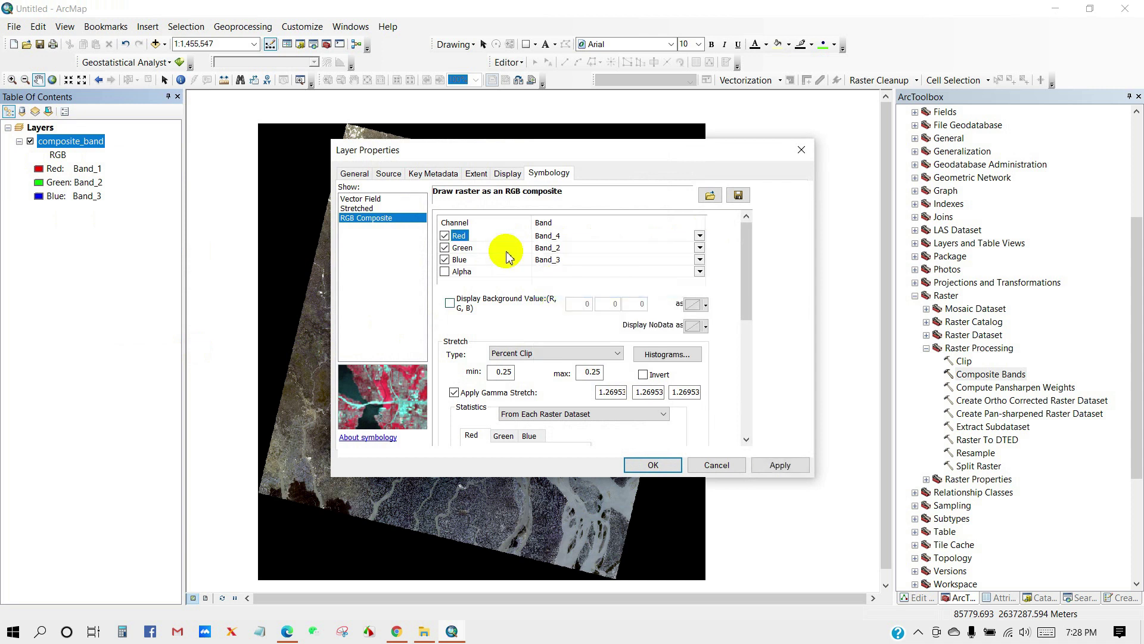
left_click(699, 247)
left_click(563, 290)
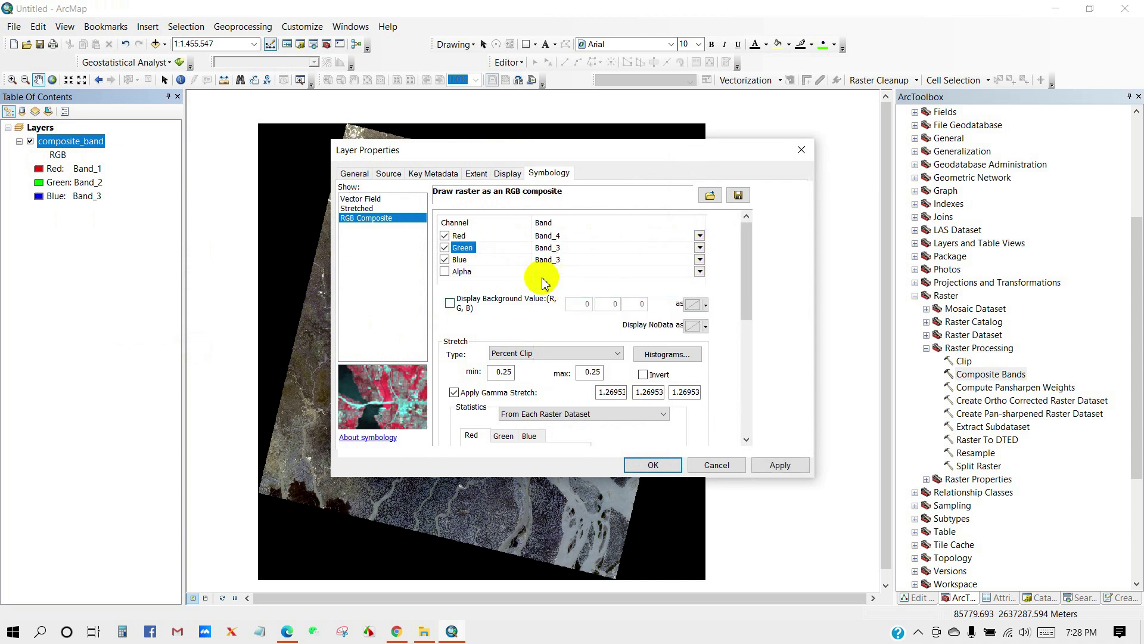
left_click(699, 259)
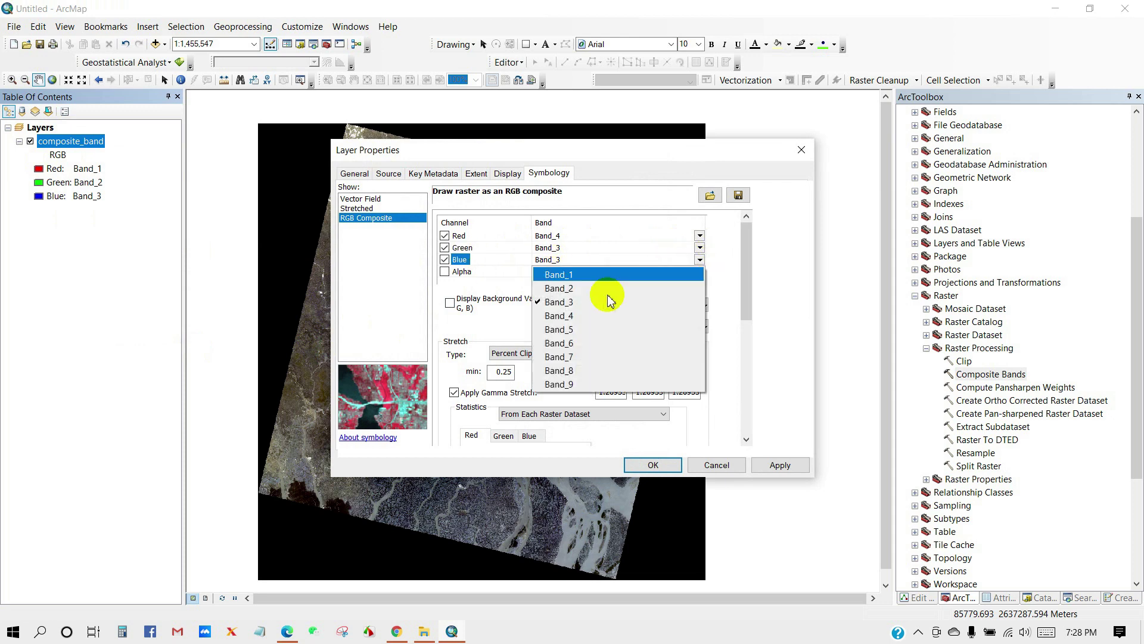
left_click(565, 292)
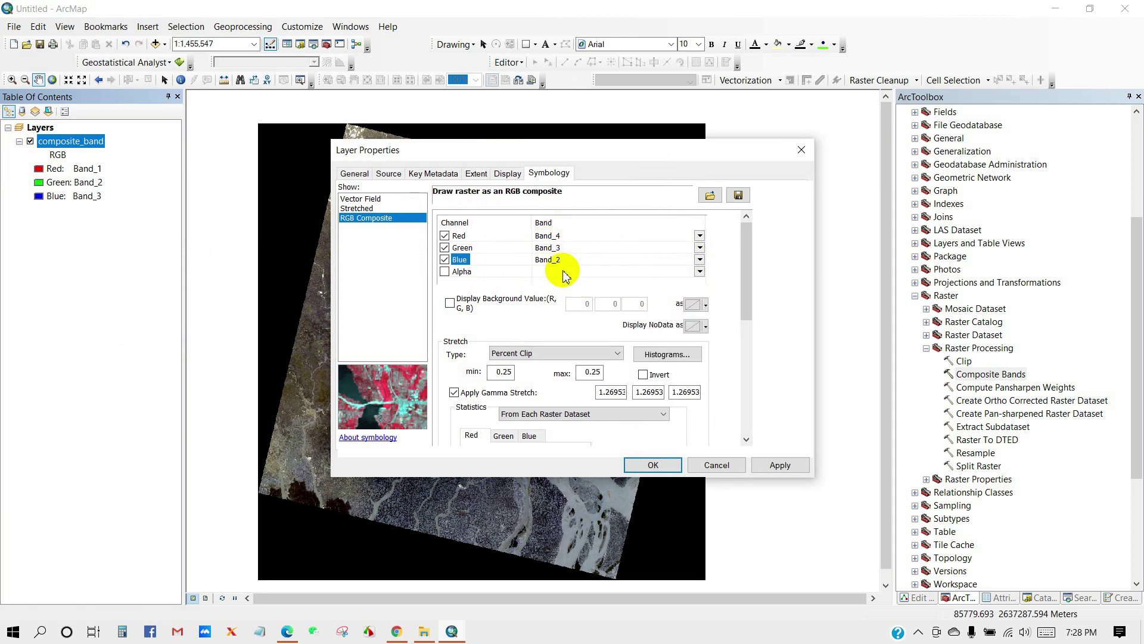
left_click(652, 465)
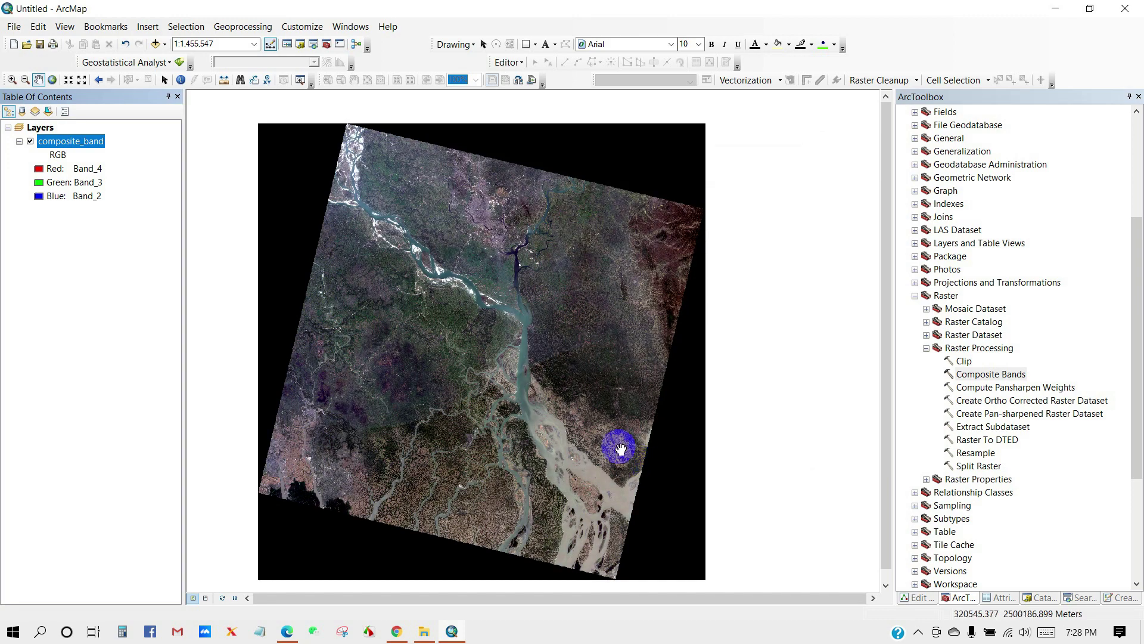
left_click_drag(496, 370, 518, 347)
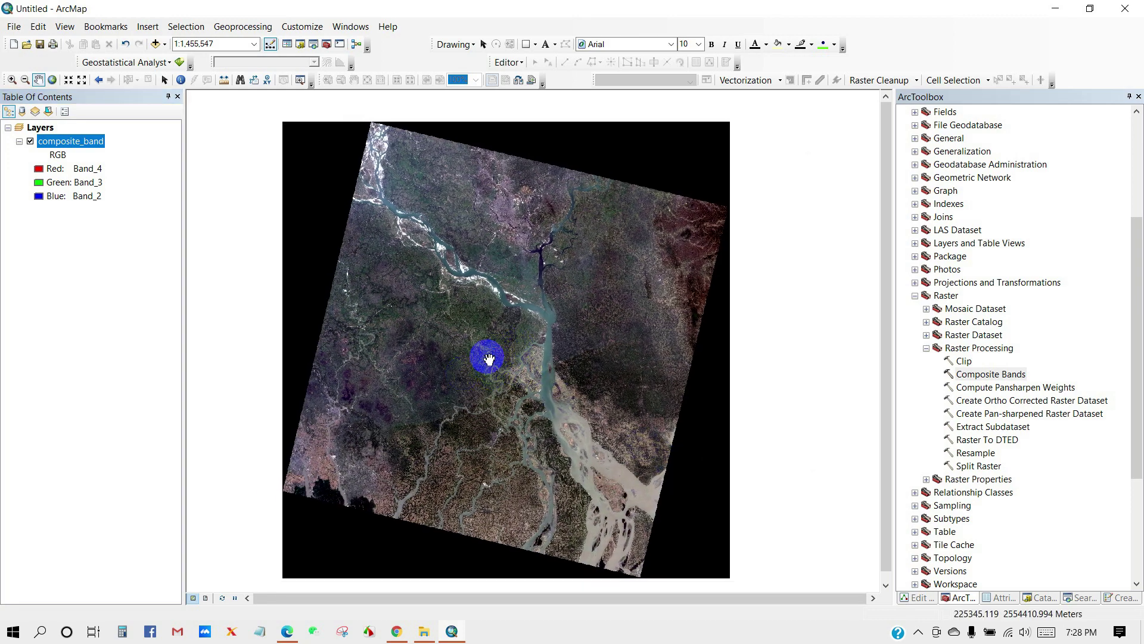
scroll(491, 359, "up", 1)
scroll(490, 360, "up", 1)
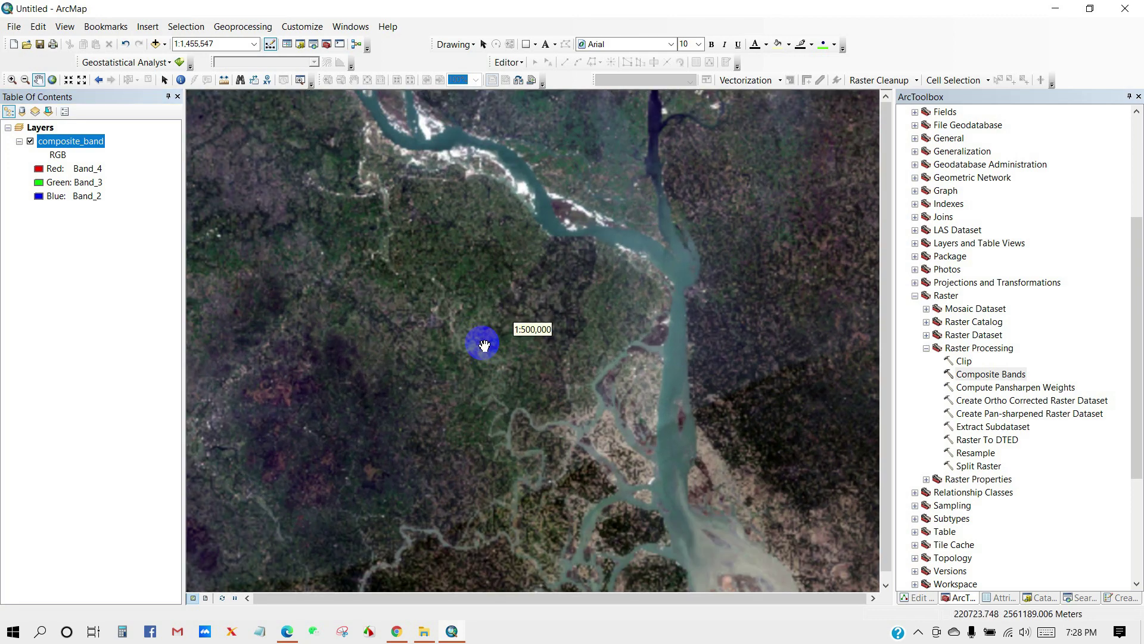
scroll(536, 384, "up", 1)
left_click_drag(541, 386, 472, 282)
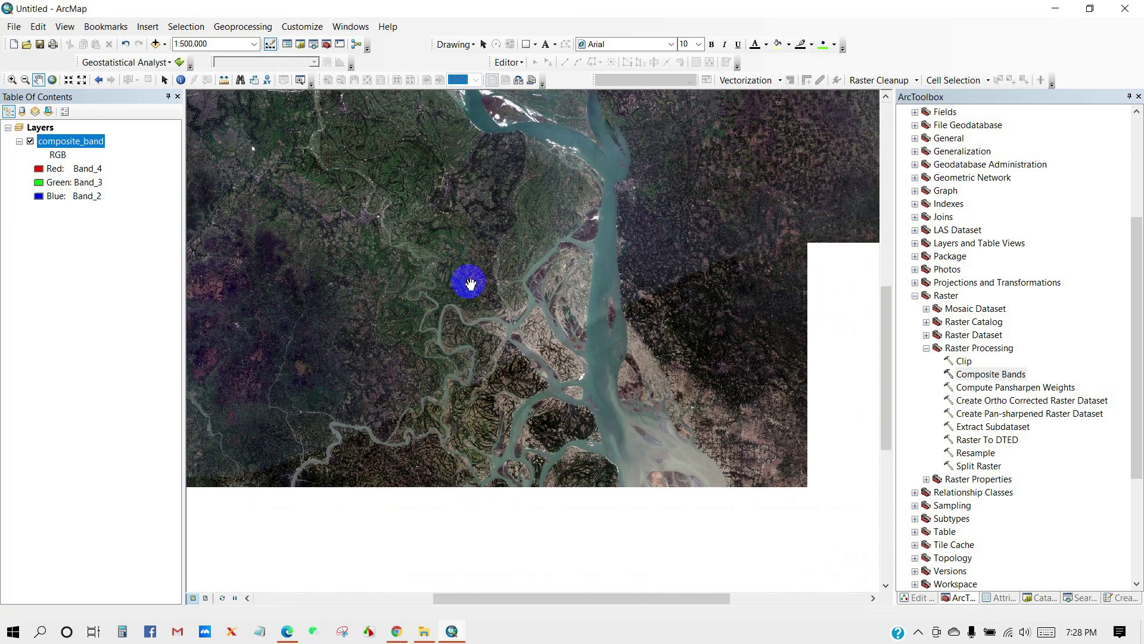
scroll(473, 282, "down", 1)
scroll(472, 282, "down", 1)
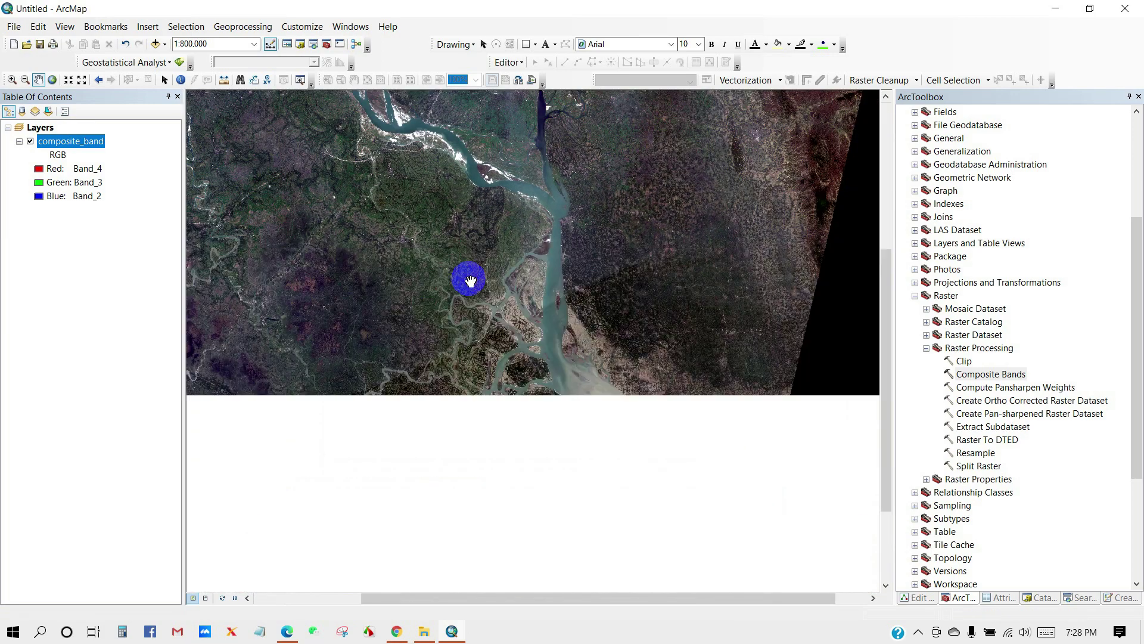
mouse_move(472, 282)
left_mouse_down()
mouse_move(636, 358)
mouse_move(535, 253)
left_mouse_up()
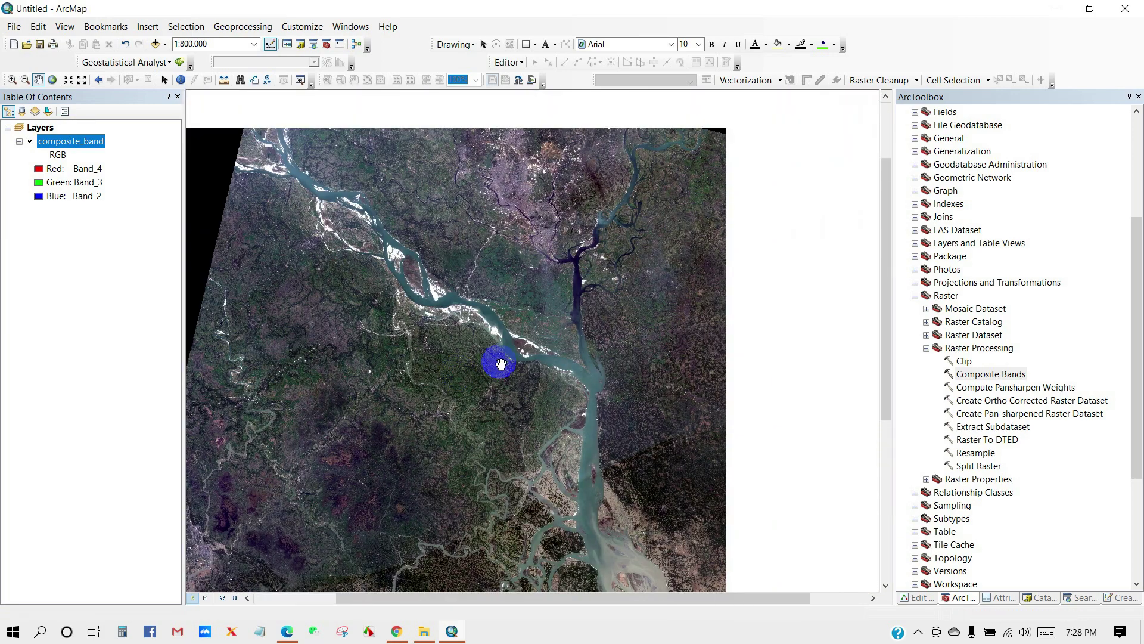
scroll(534, 252, "up", 3)
scroll(519, 179, "up", 3)
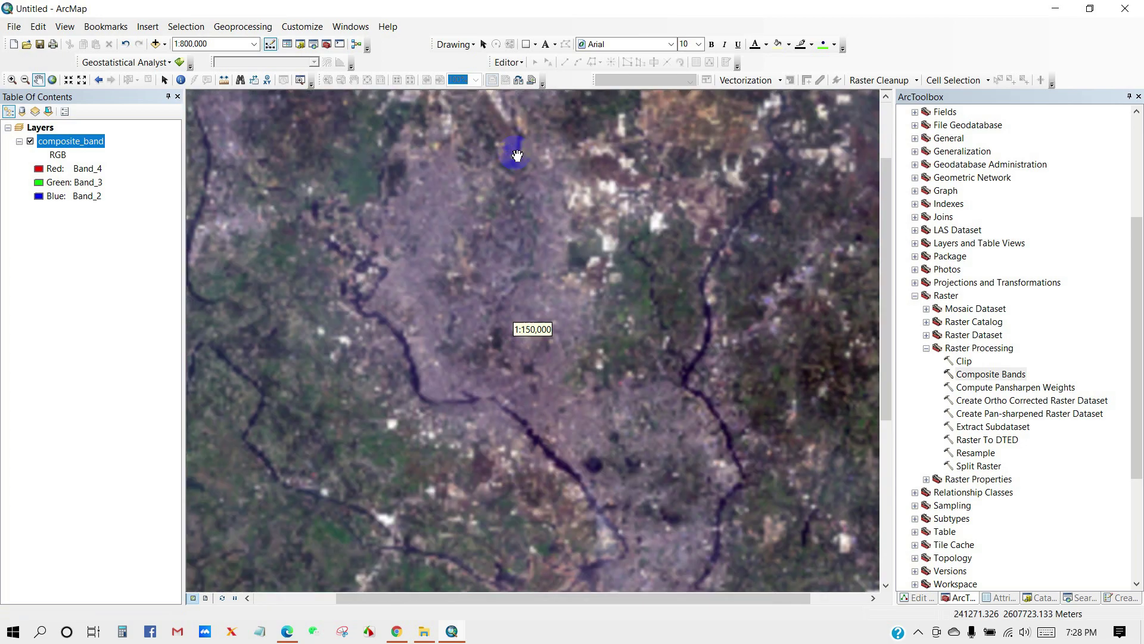
scroll(514, 321, "up", 2)
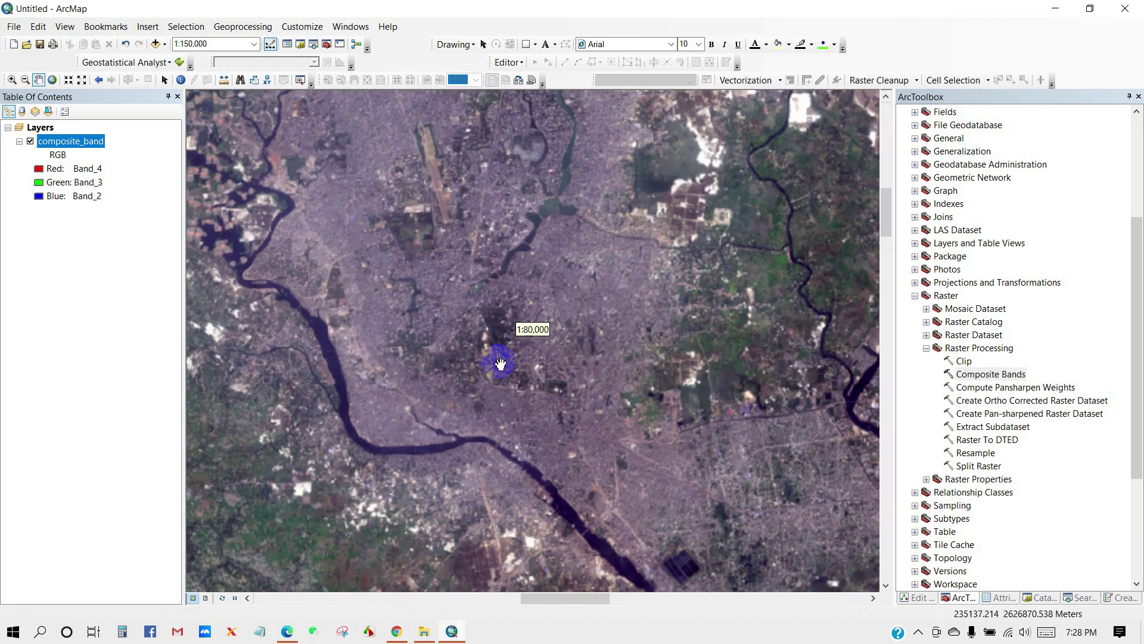
mouse_move(514, 322)
left_mouse_down()
mouse_move(500, 364)
mouse_move(523, 316)
left_mouse_up()
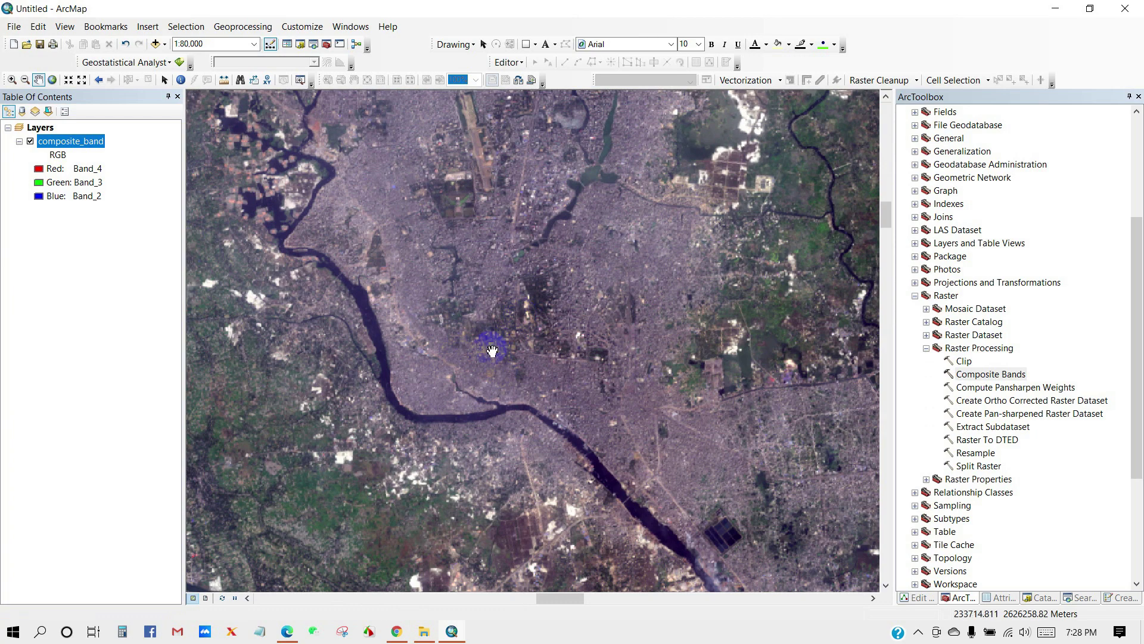
scroll(492, 348, "down", 2)
scroll(492, 349, "down", 1)
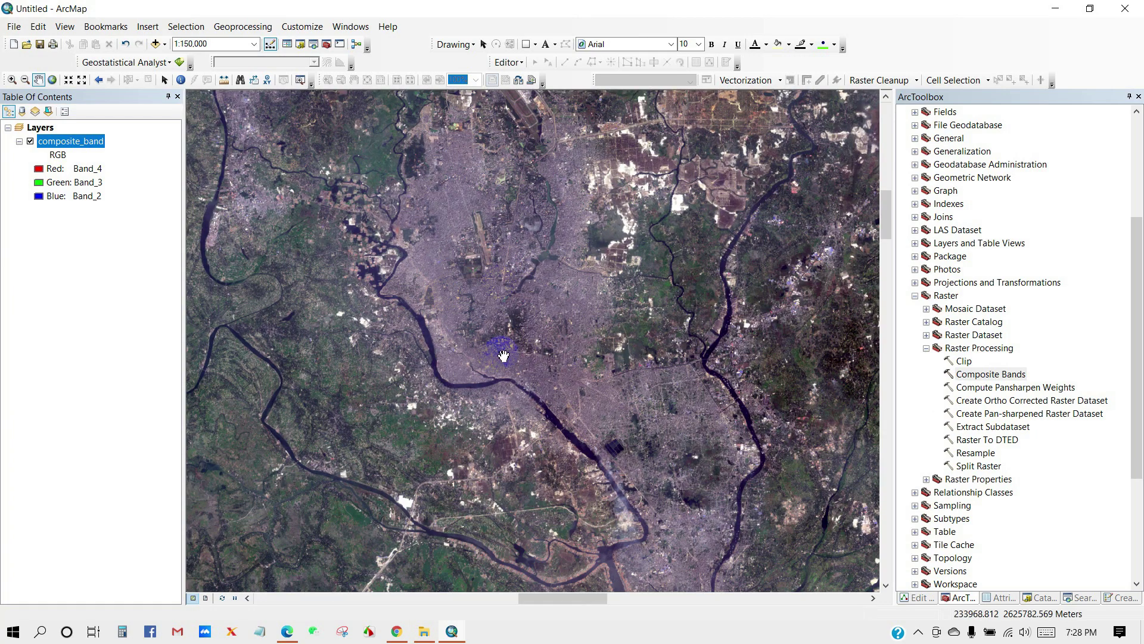
scroll(503, 355, "down", 2)
scroll(503, 355, "down", 2)
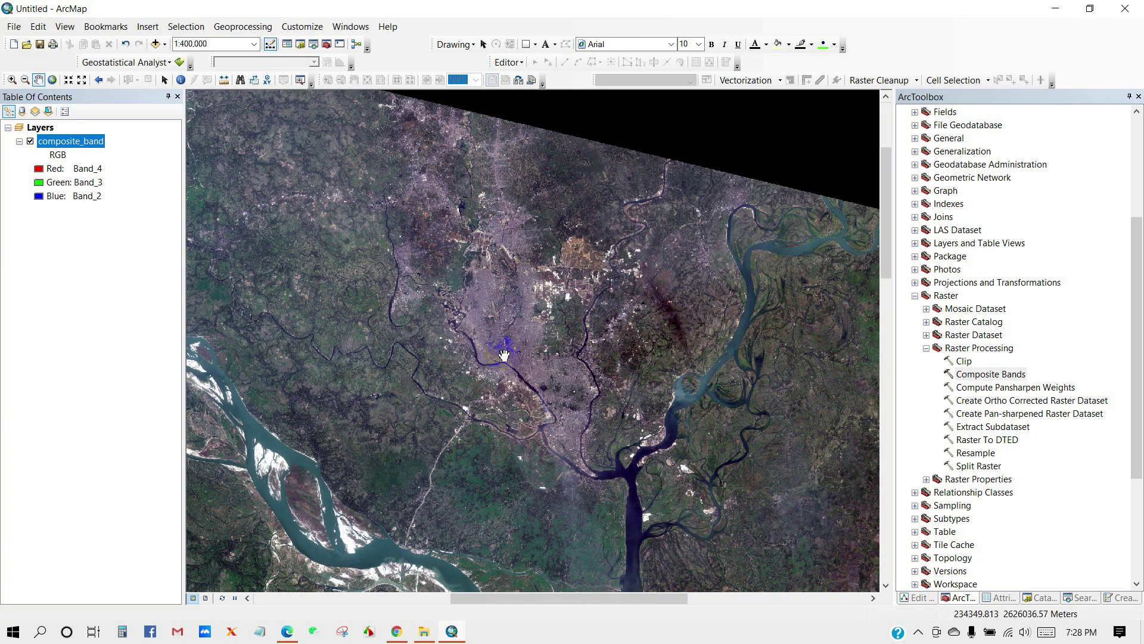
scroll(503, 356, "down", 2)
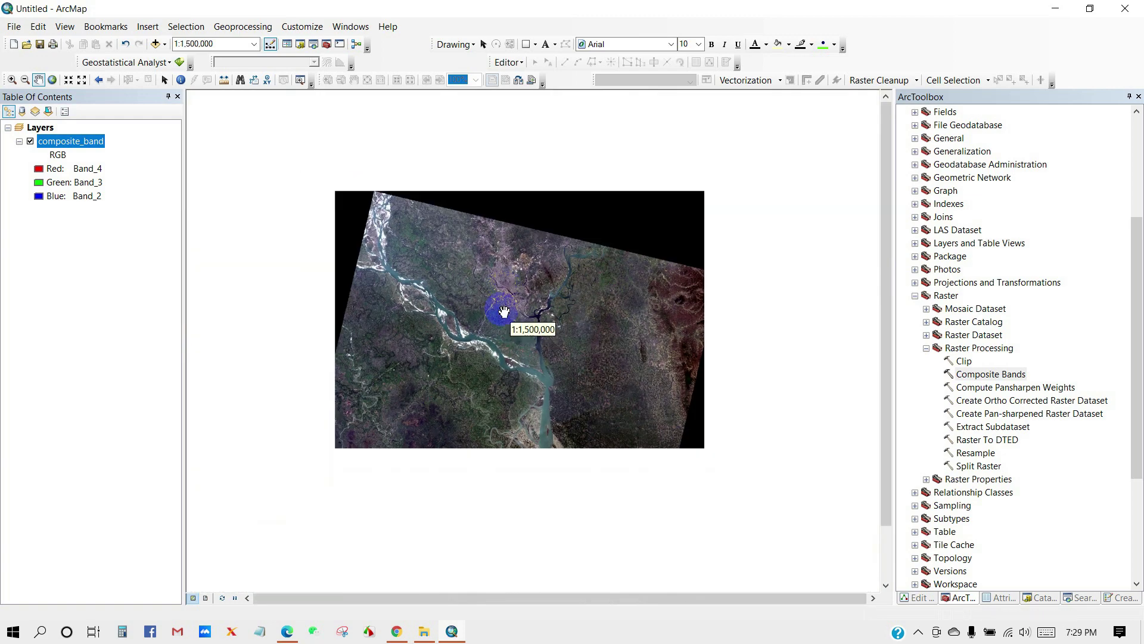
scroll(504, 354, "down", 2)
left_click_drag(516, 272, 521, 281)
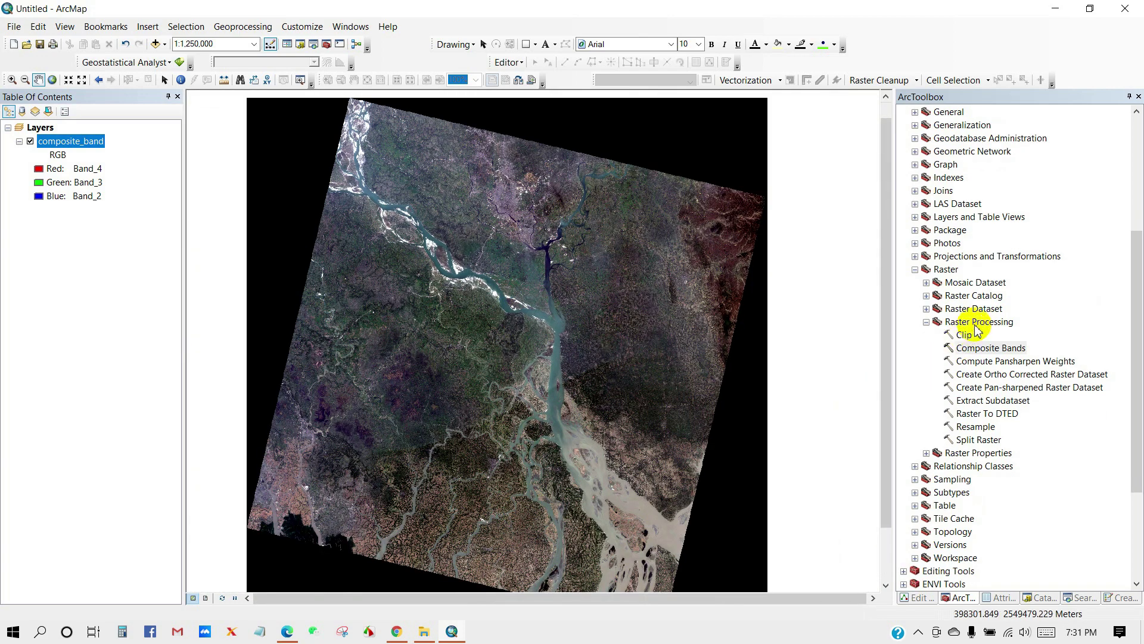
left_click(979, 321)
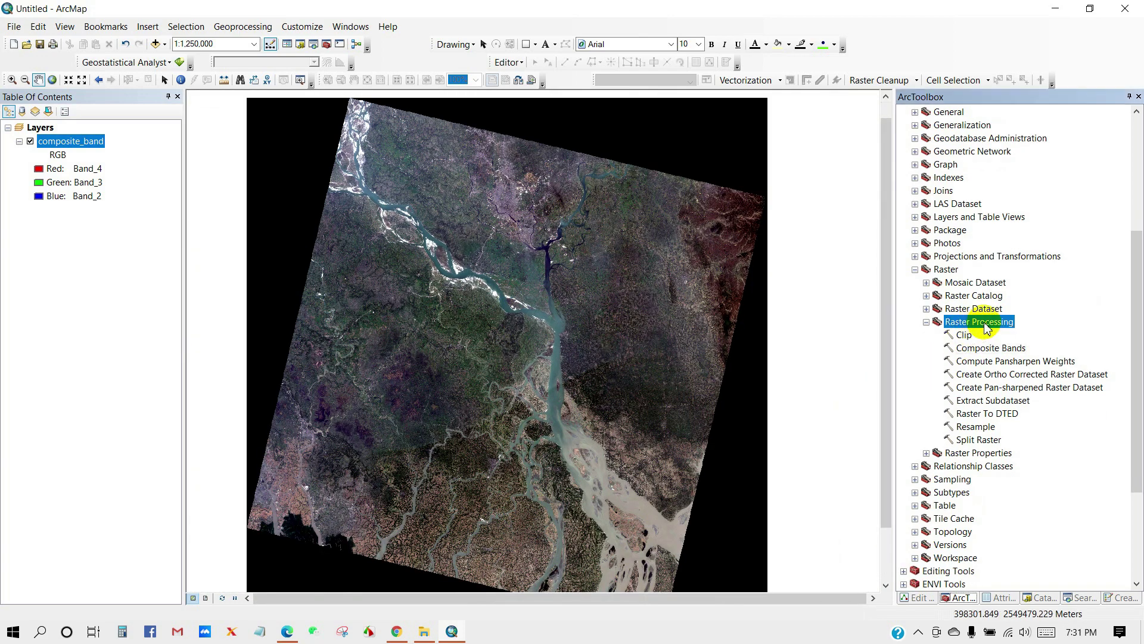
Start Create Pan-sharpened Raster Dataset with input composite_band and output pansharpened.
left_click(988, 387)
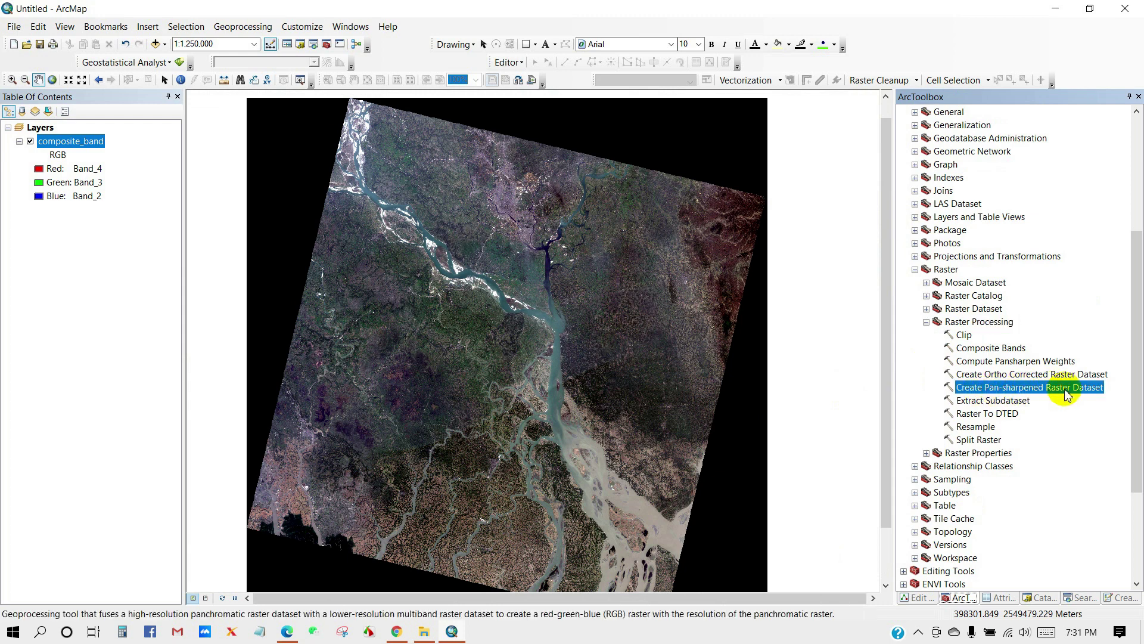
double_click(1025, 387)
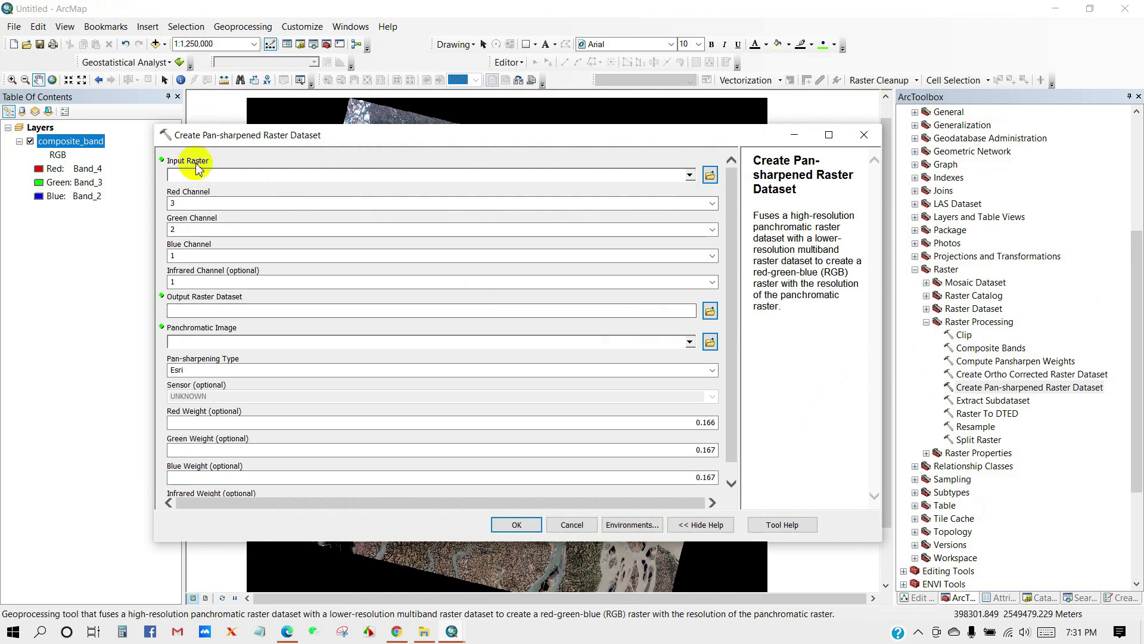
left_click_drag(334, 141, 383, 146)
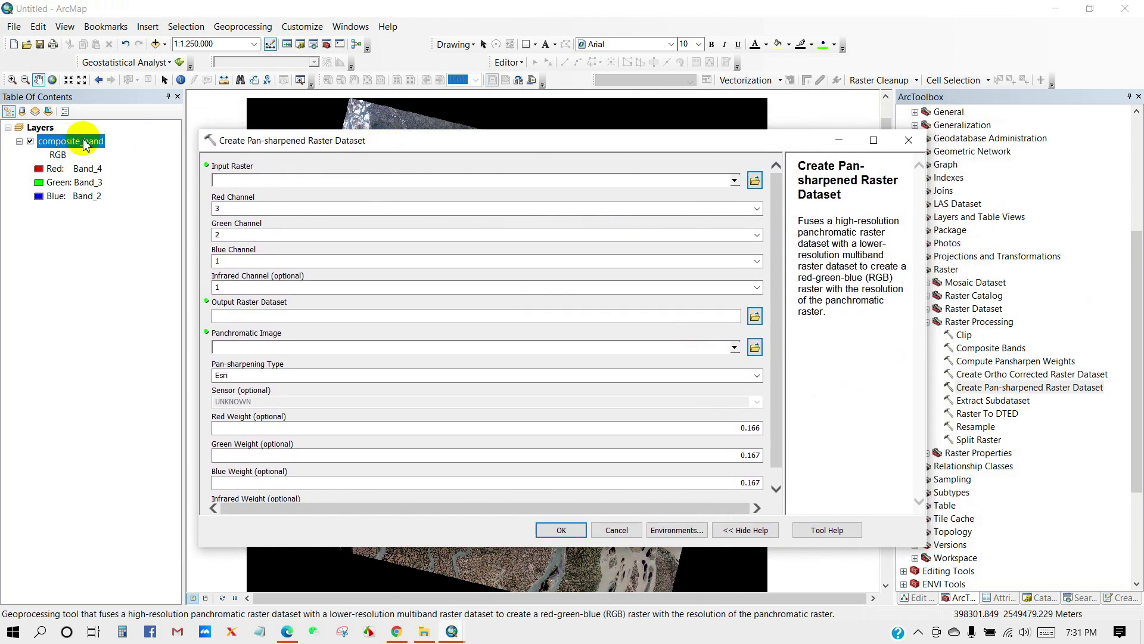
left_click(733, 180)
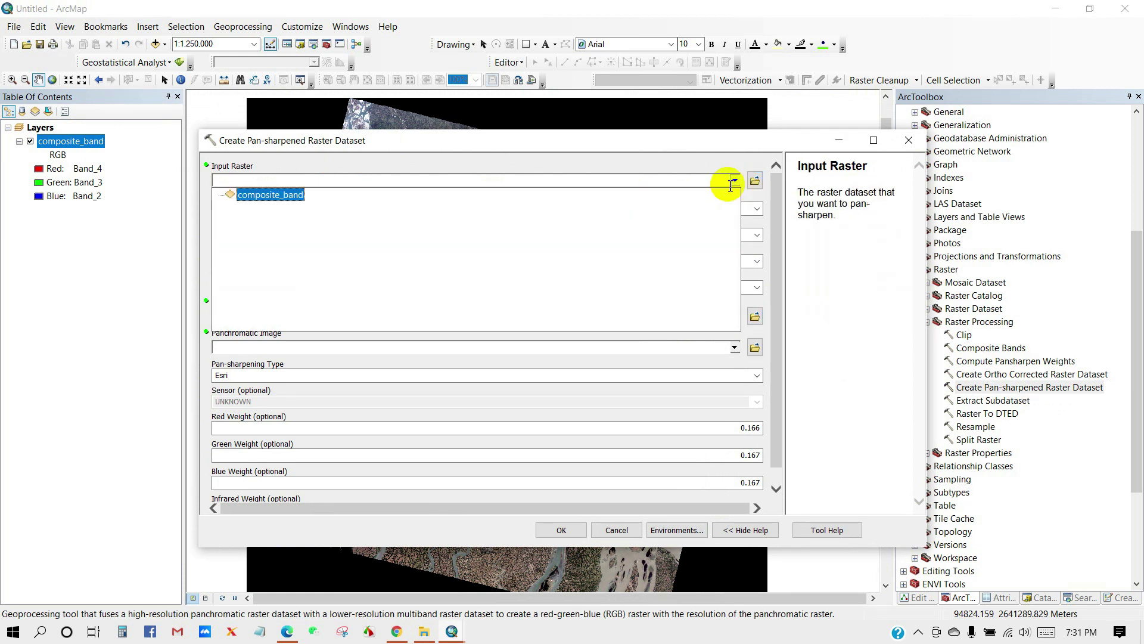
left_click(277, 192)
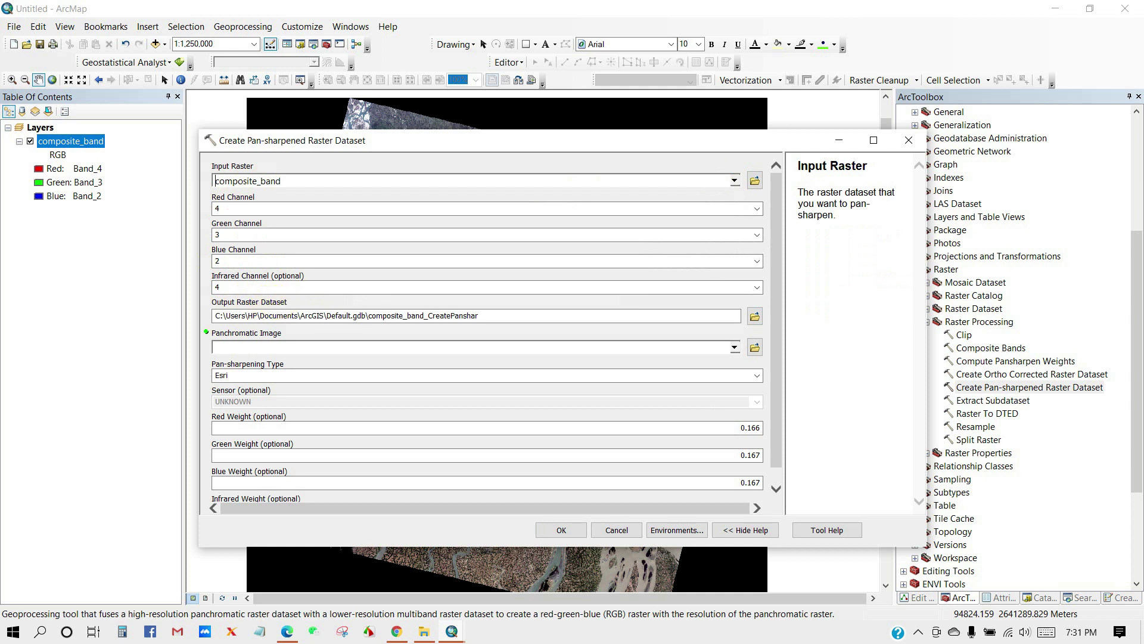
left_click(755, 315)
left_click(480, 418)
type("pansharpened")
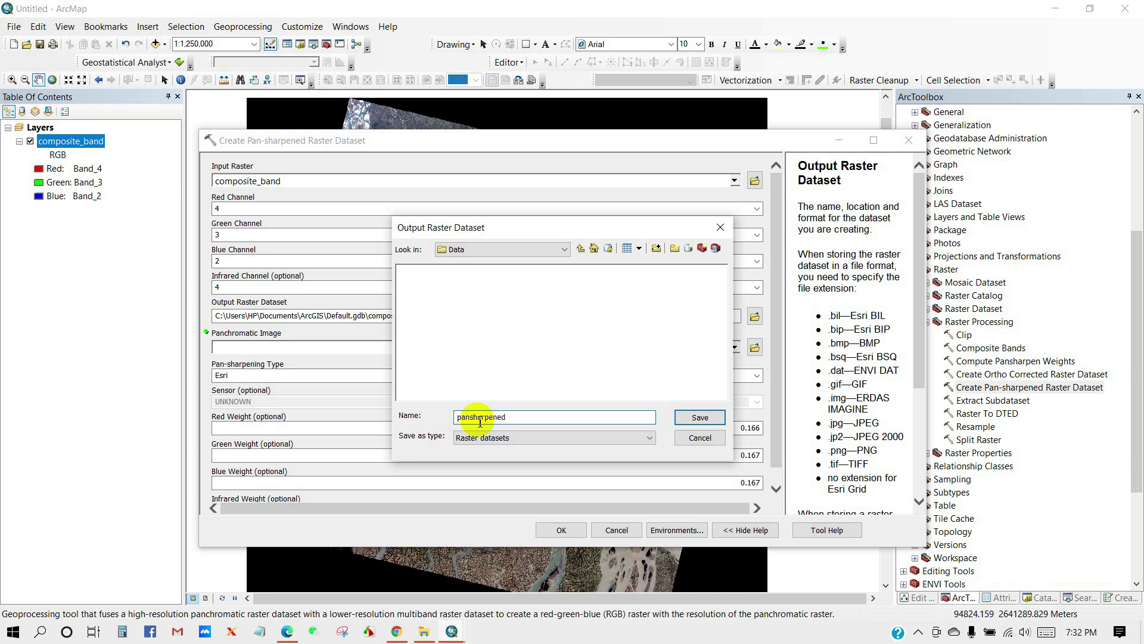
left_click(695, 420)
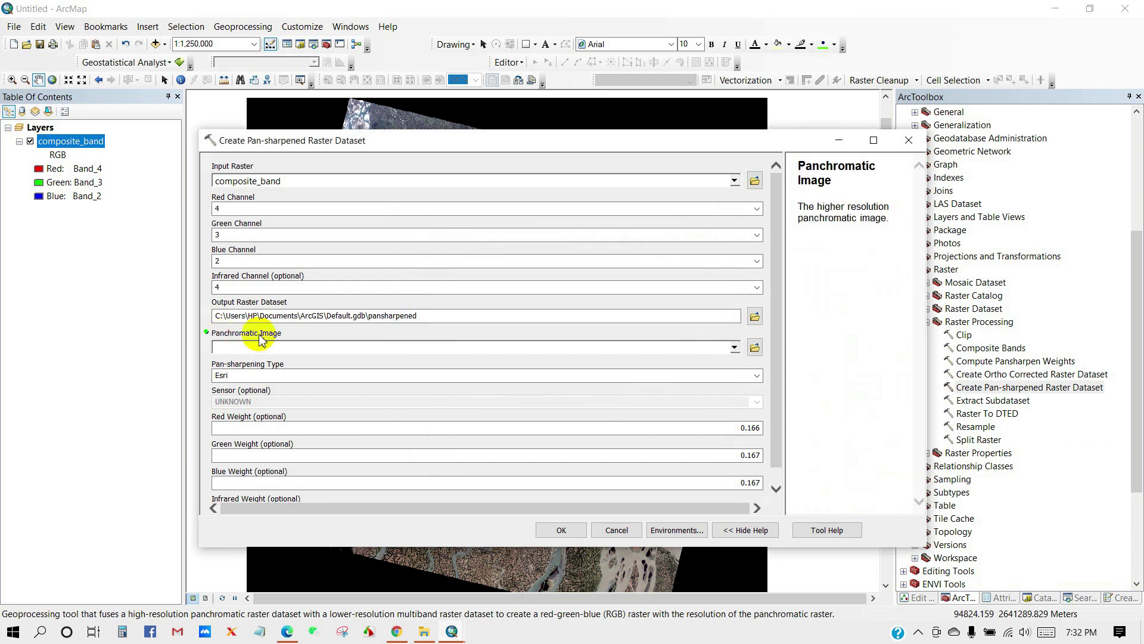
Use B8.TIF as the panchromatic image, keep the Esri method, and run pan-sharpening.
left_click(754, 347)
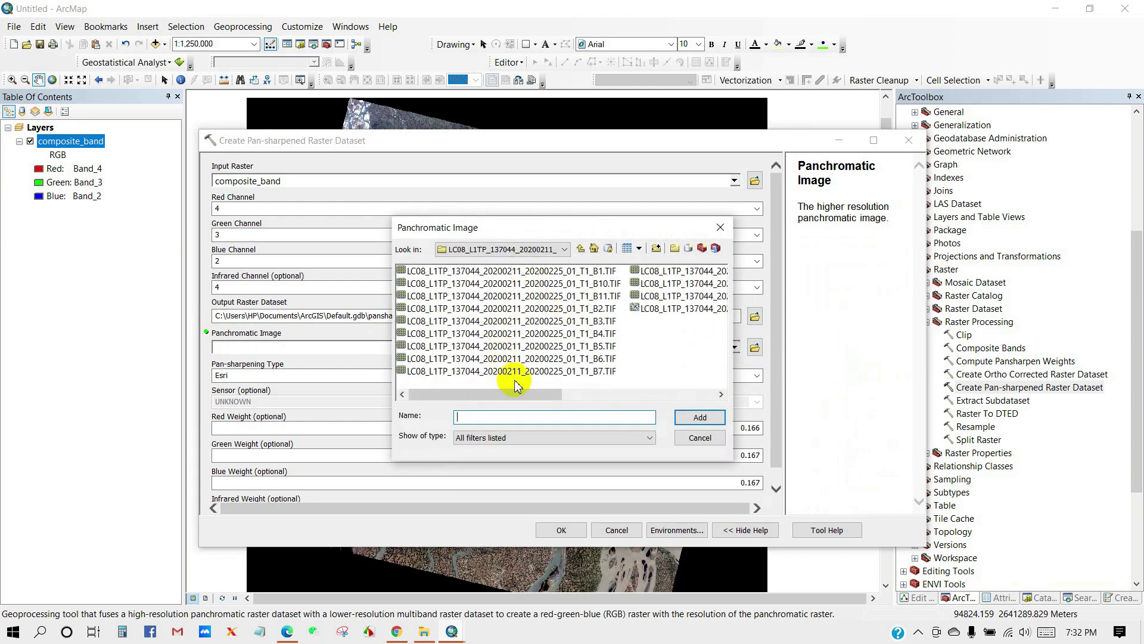
left_click(721, 394)
left_click(501, 271)
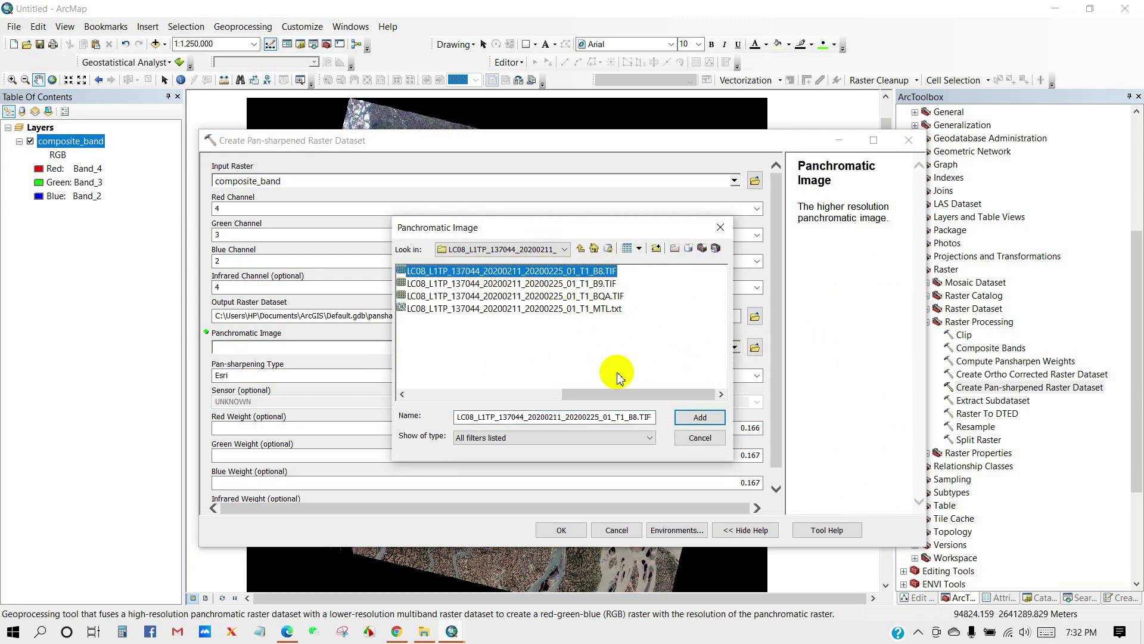
left_click(699, 417)
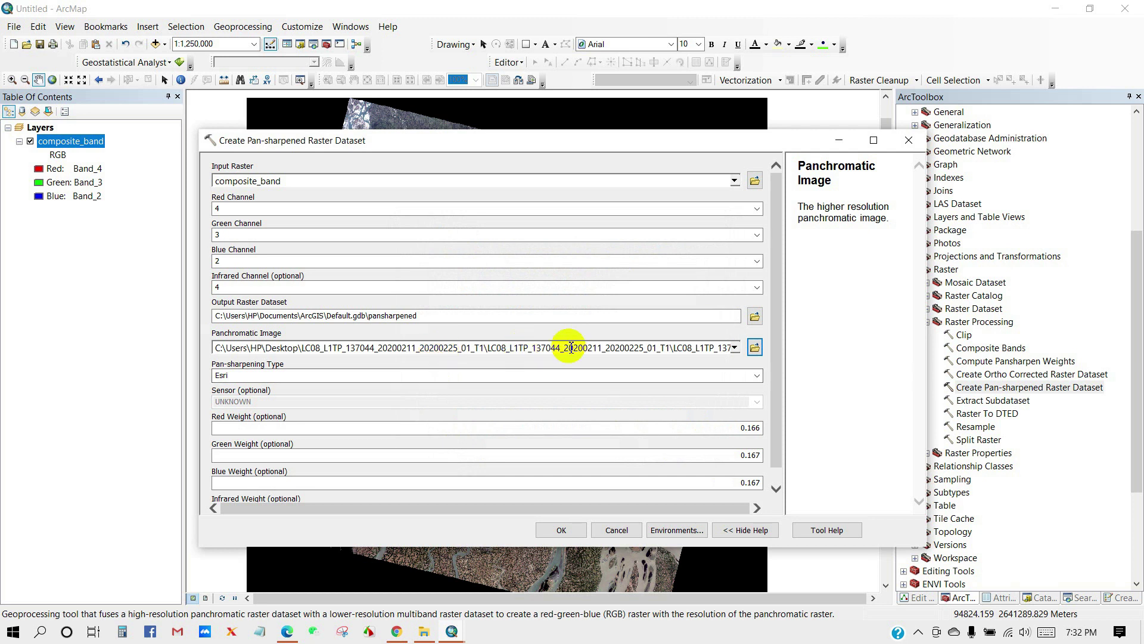
left_click(236, 375)
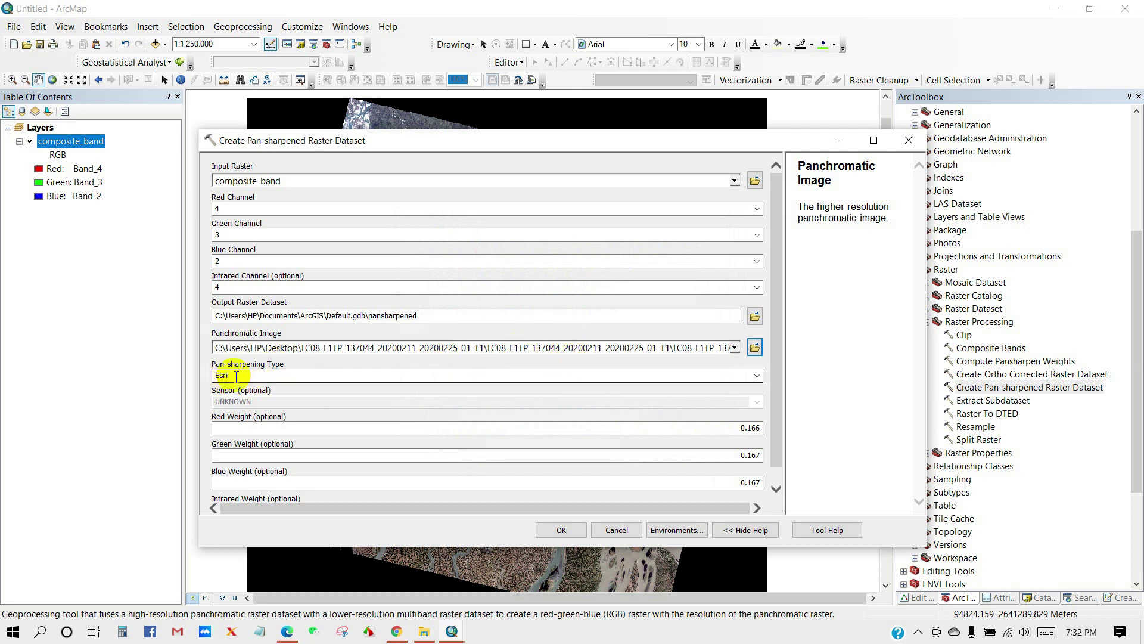
left_click_drag(783, 385, 782, 401)
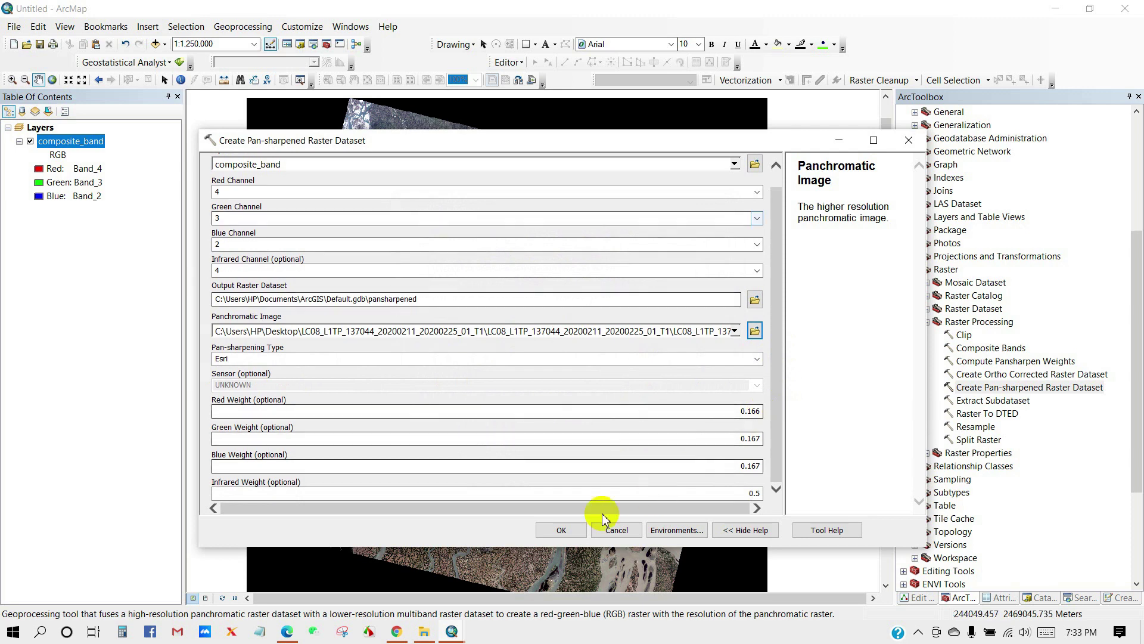
left_click(561, 531)
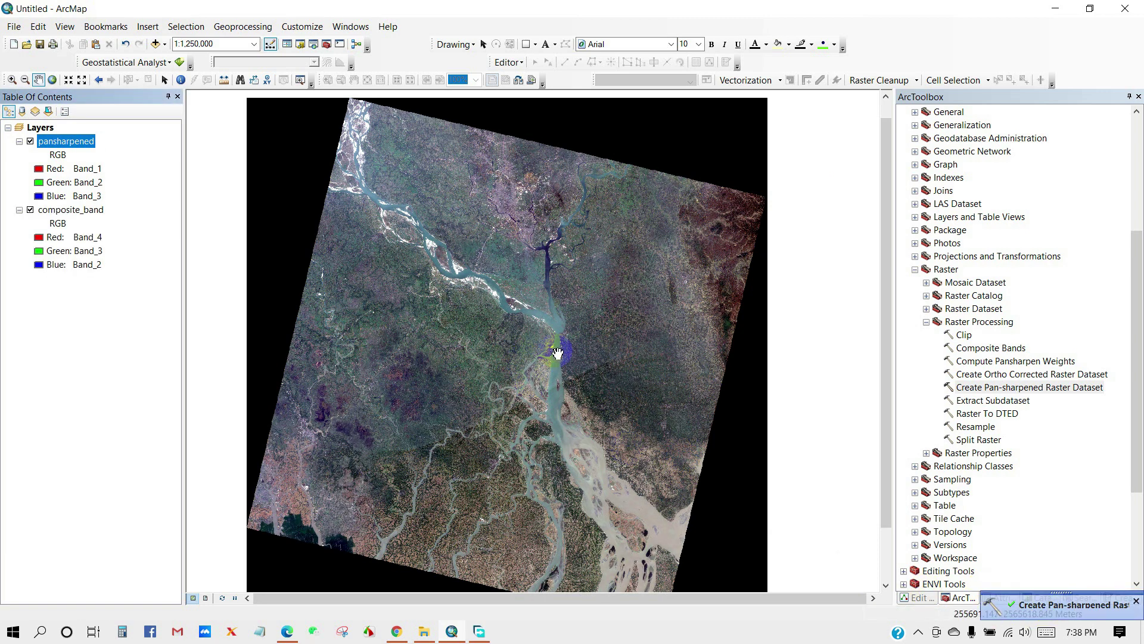
Pan across the city in the pansharpened imagery.
left_click_drag(556, 353, 572, 338)
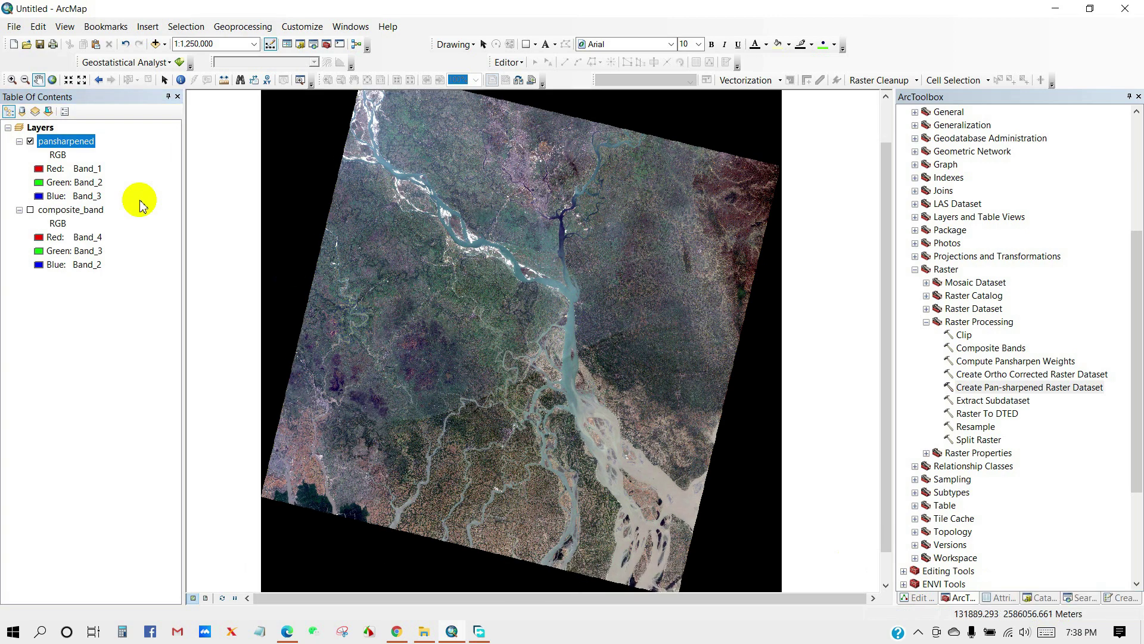
left_click_drag(491, 219, 494, 257)
scroll(518, 218, "up", 6)
scroll(523, 210, "up", 6)
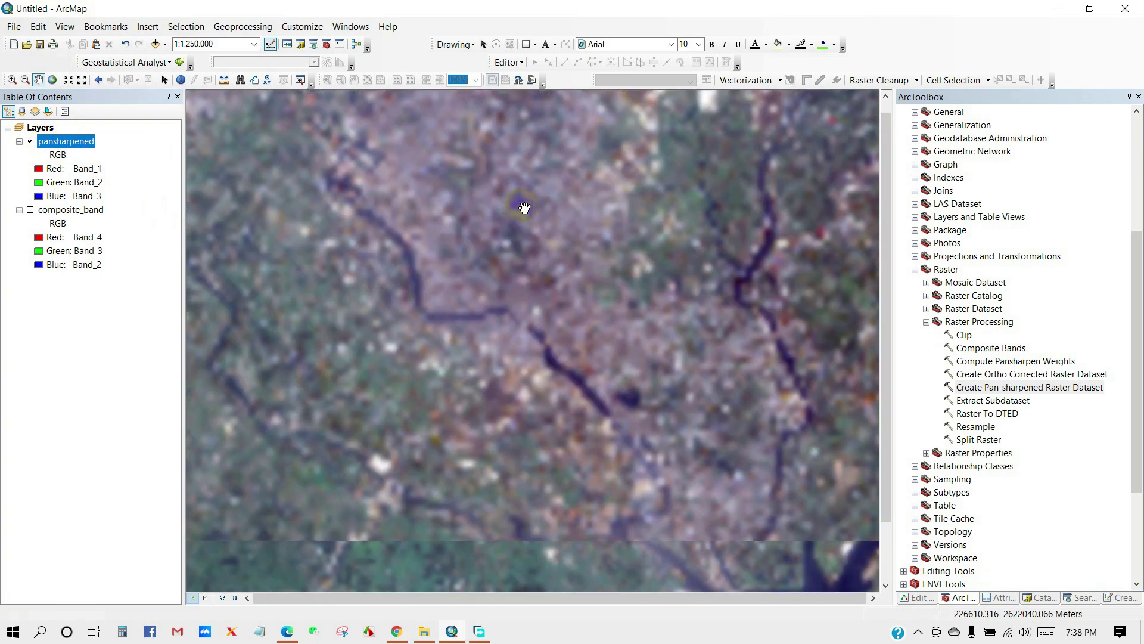
scroll(524, 208, "up", 4)
scroll(516, 196, "up", 4)
scroll(456, 322, "up", 4)
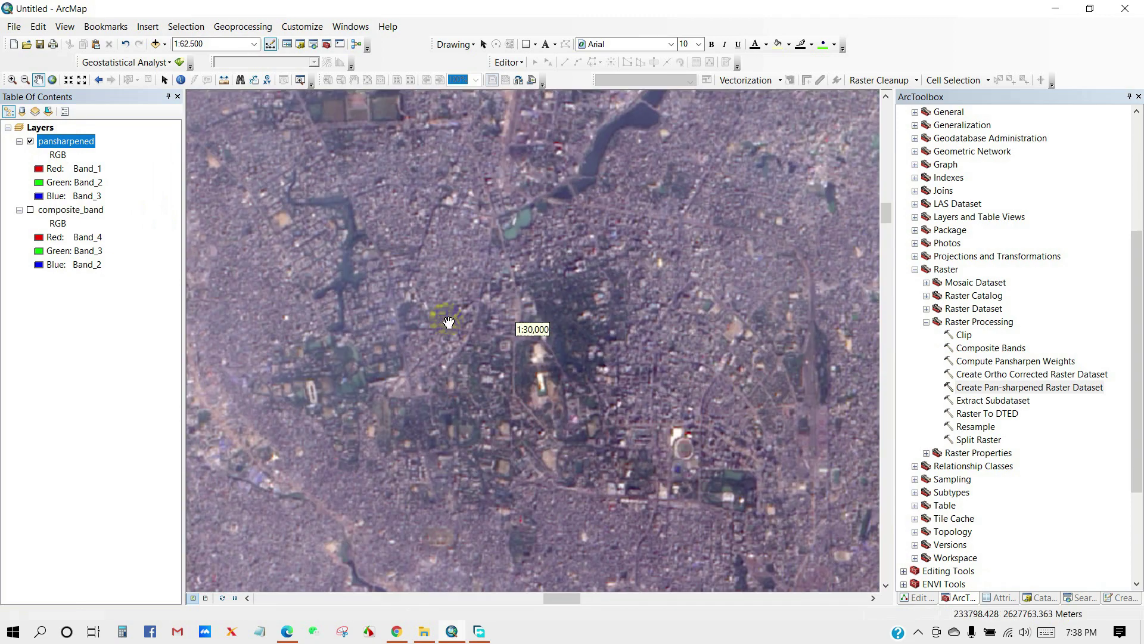
scroll(451, 320, "up", 3)
left_click_drag(449, 319, 504, 322)
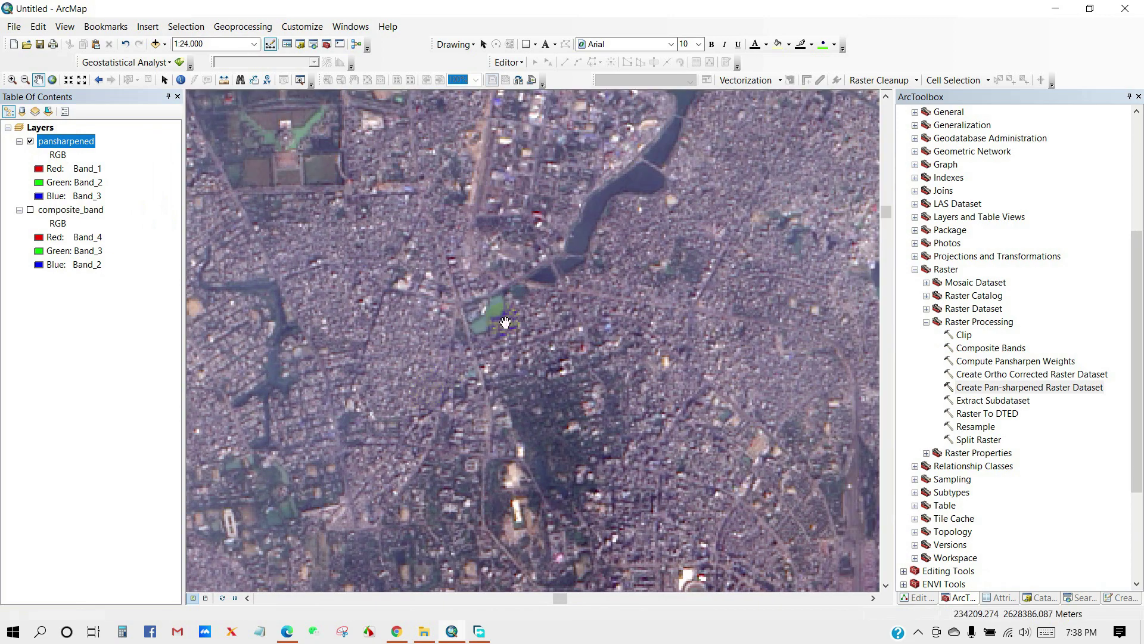
mouse_move(463, 235)
left_mouse_down()
mouse_move(554, 287)
mouse_move(402, 265)
mouse_move(581, 384)
left_mouse_up()
Pan along the river and its bend.
mouse_move(666, 304)
left_mouse_down()
mouse_move(382, 386)
mouse_move(612, 305)
left_mouse_up()
left_click_drag(492, 340, 568, 268)
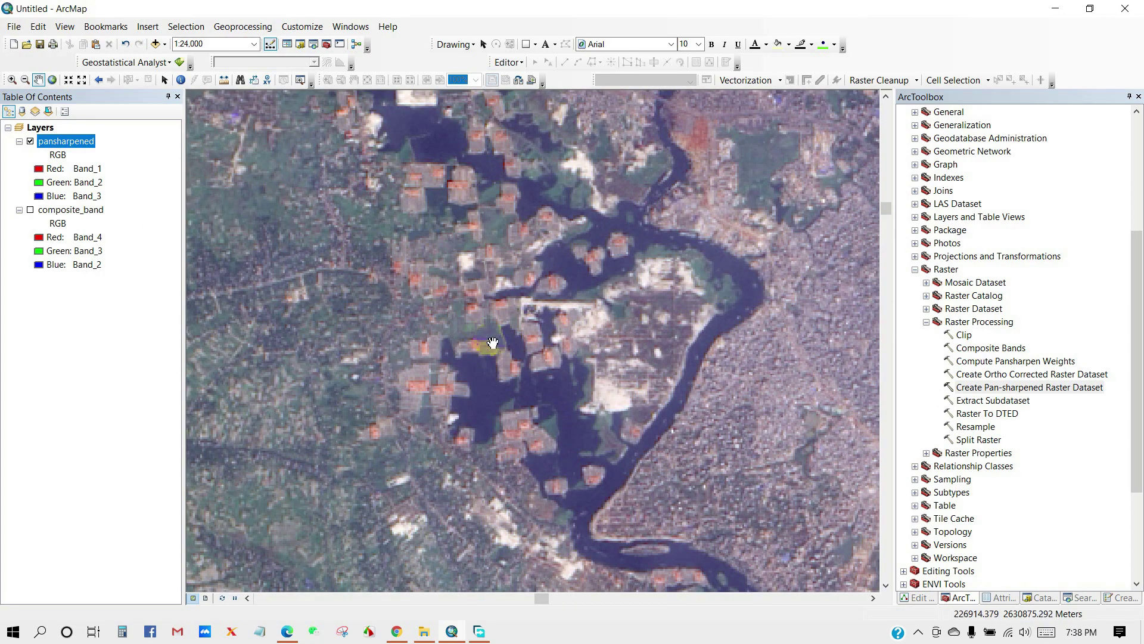
mouse_move(493, 343)
left_mouse_down()
mouse_move(536, 295)
mouse_move(492, 284)
left_mouse_up()
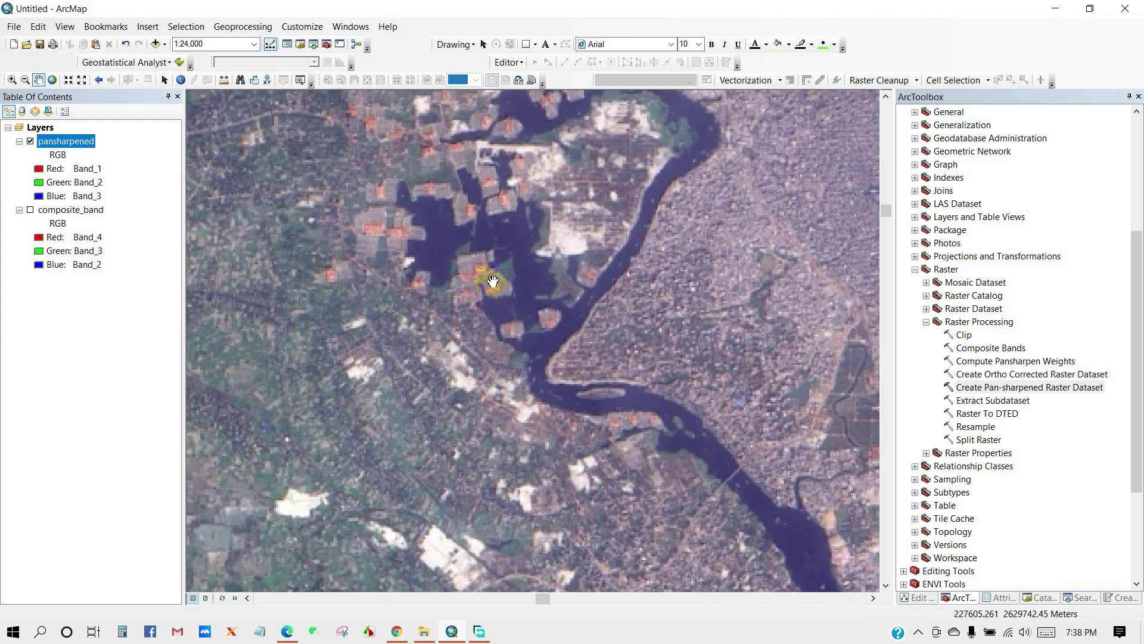
left_click_drag(435, 344, 418, 408)
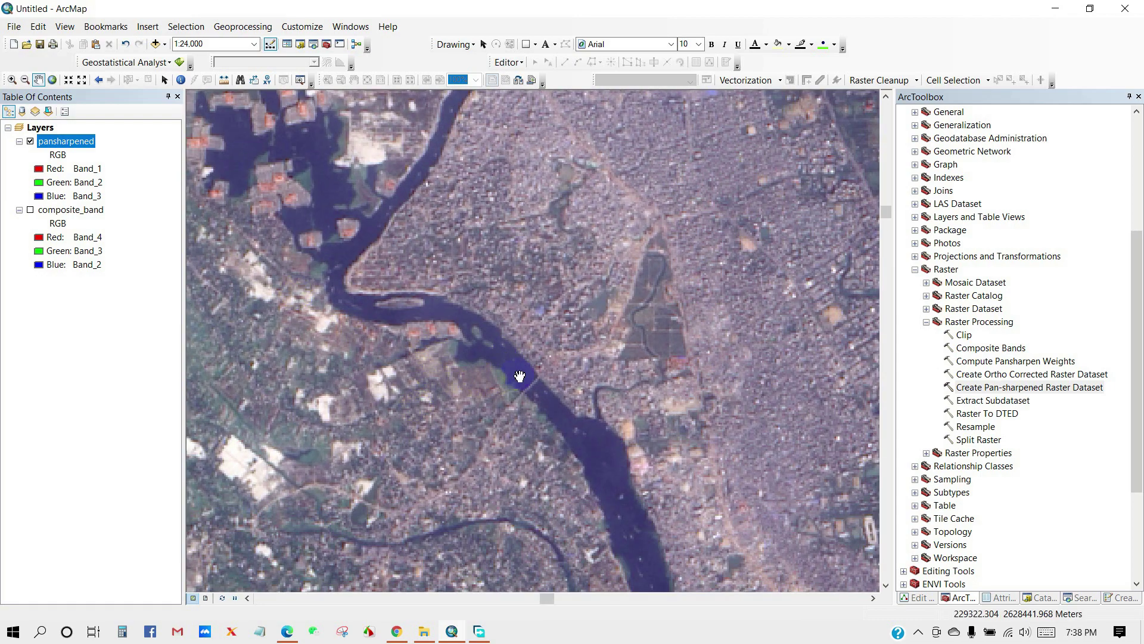
scroll(520, 375, "down", 3)
scroll(516, 376, "up", 3)
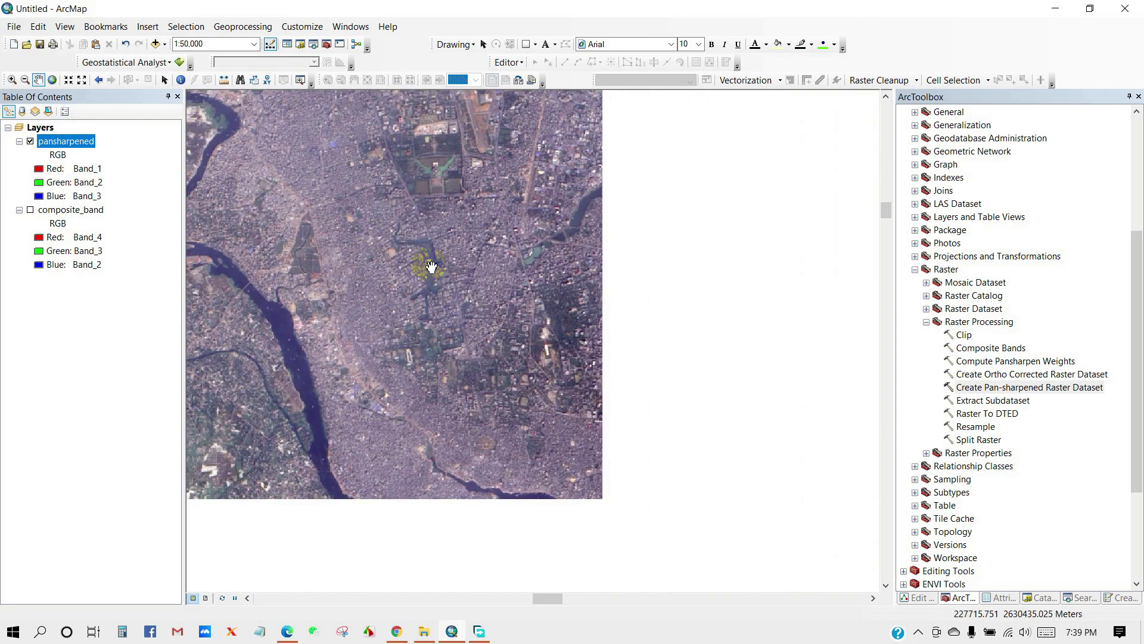
Pan to the river estuary, then hide the pansharpened layer.
mouse_move(546, 347)
left_mouse_down()
mouse_move(383, 301)
mouse_move(508, 323)
left_mouse_up()
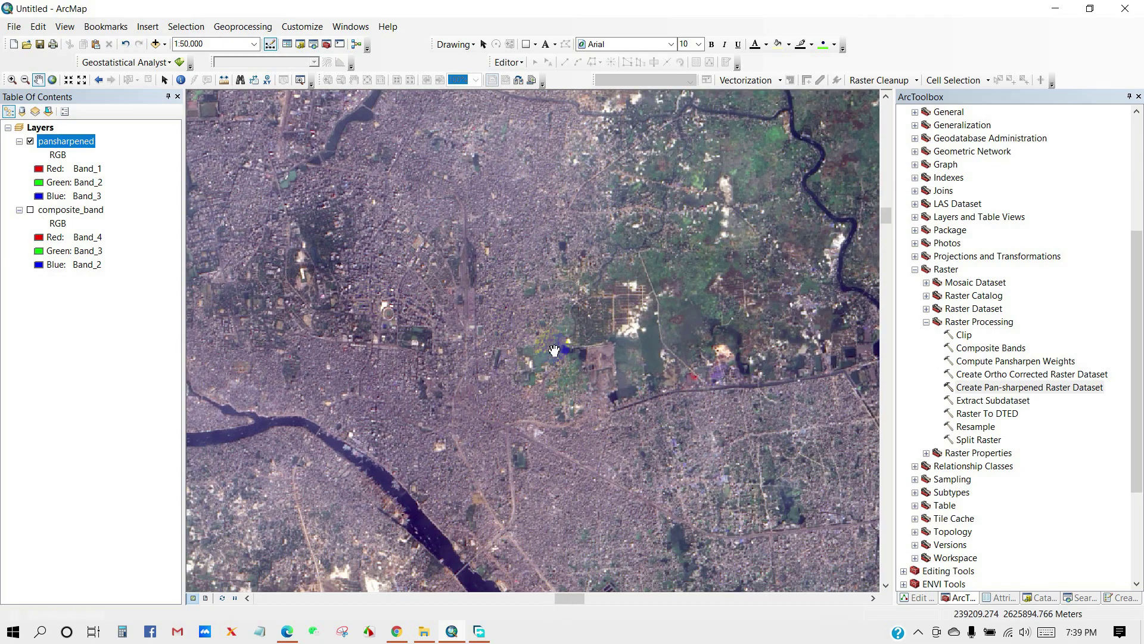
scroll(554, 351, "down", 1)
left_click_drag(577, 351, 582, 322)
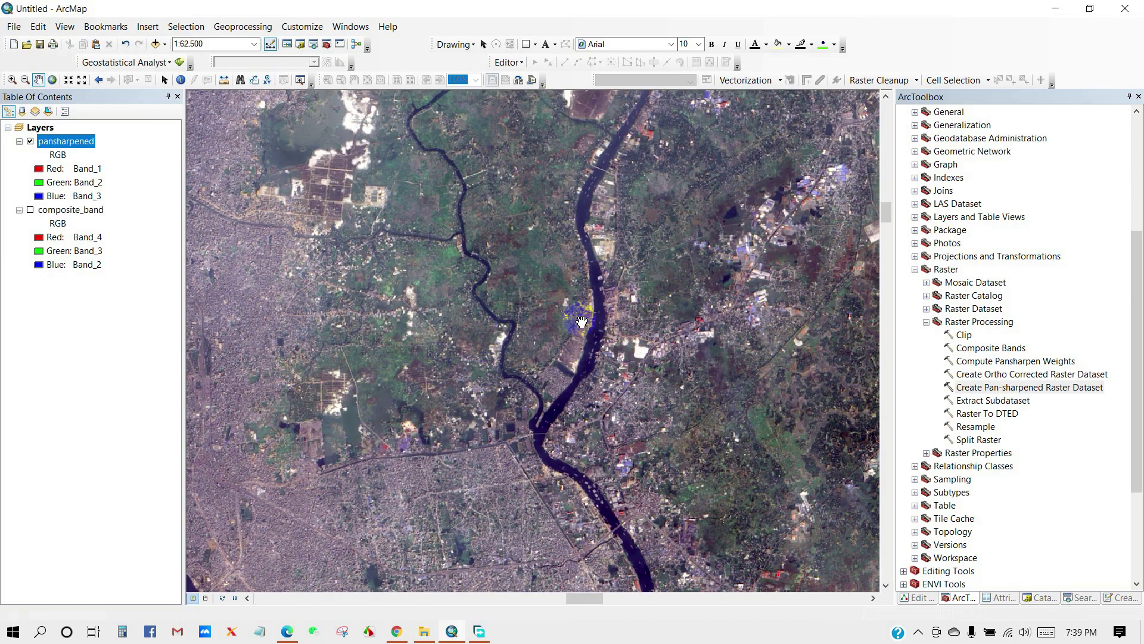
mouse_move(767, 224)
left_mouse_down()
mouse_move(492, 231)
mouse_move(465, 240)
mouse_move(463, 284)
left_mouse_up()
left_click_drag(484, 387, 447, 313)
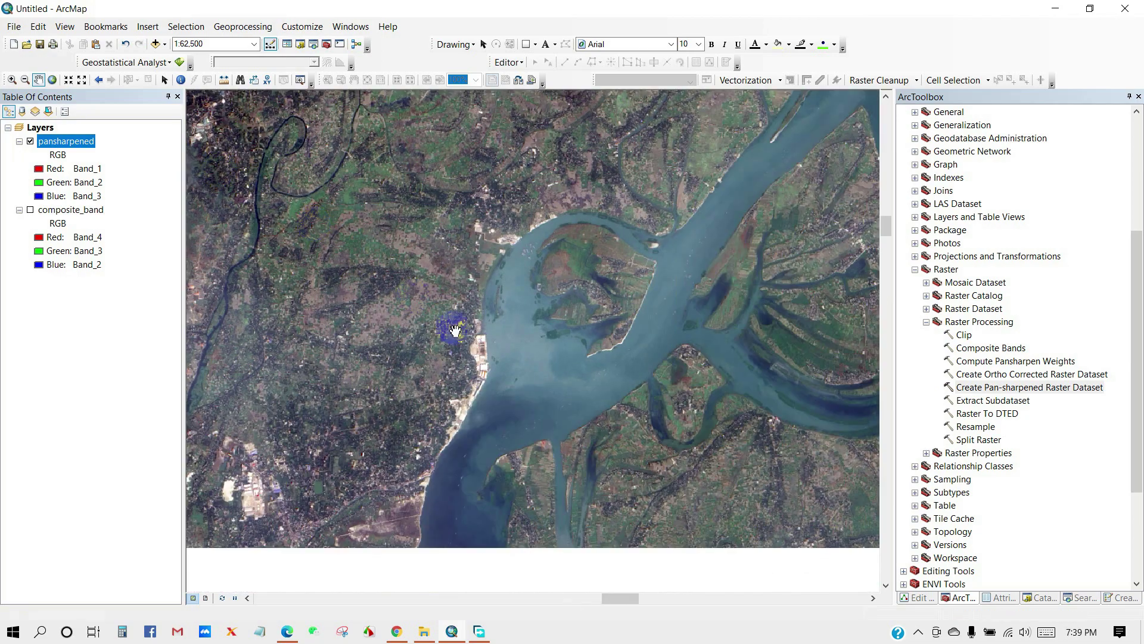
mouse_move(554, 409)
left_mouse_down()
mouse_move(475, 263)
mouse_move(625, 297)
left_mouse_up()
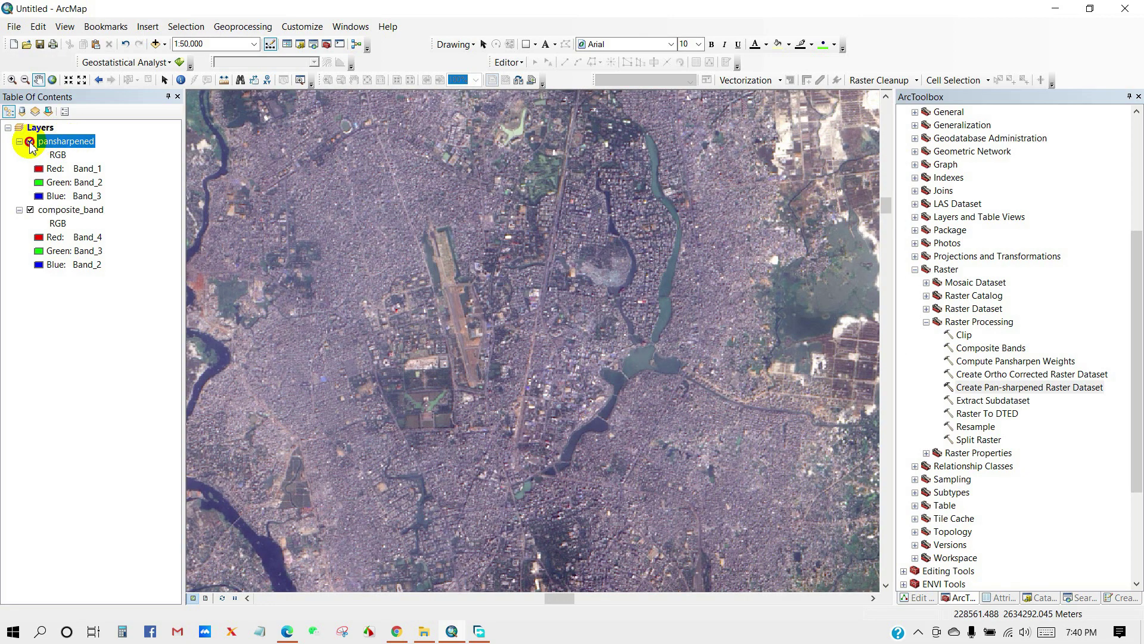
left_click(31, 142)
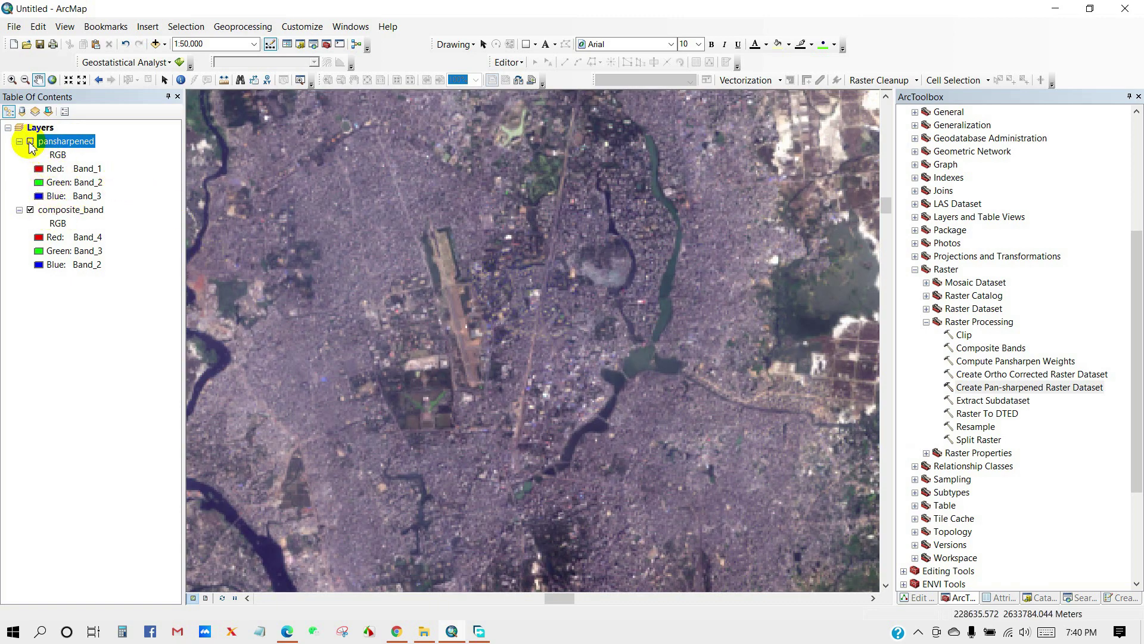
Toggle the pansharpened layer off and on against composite_band, leaving it visible.
left_click(31, 142)
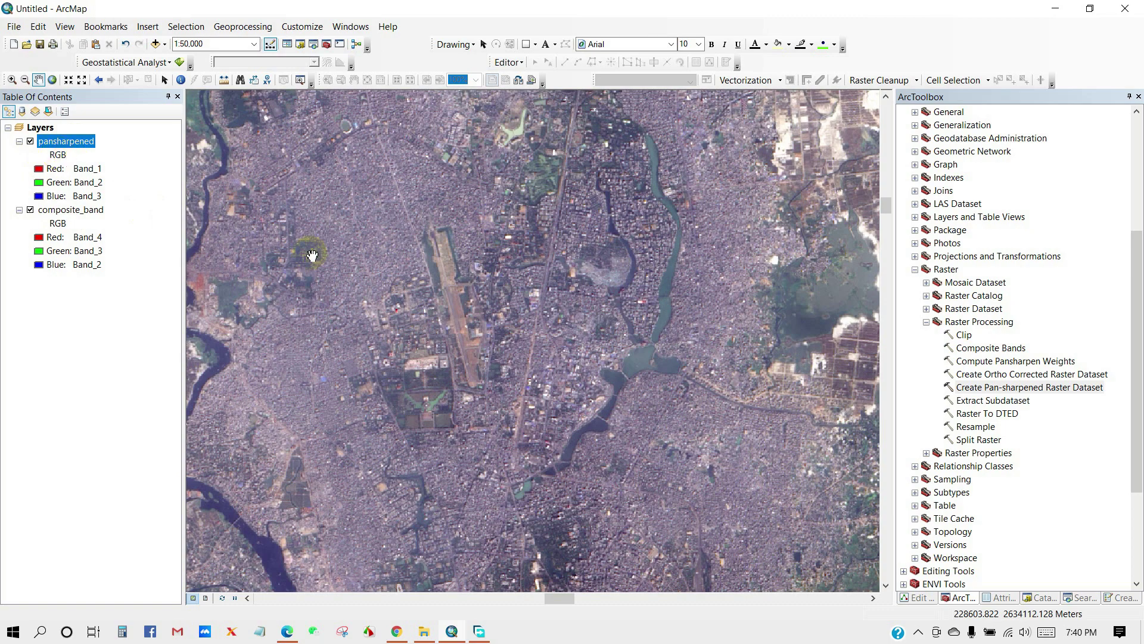
scroll(507, 356, "down", 3)
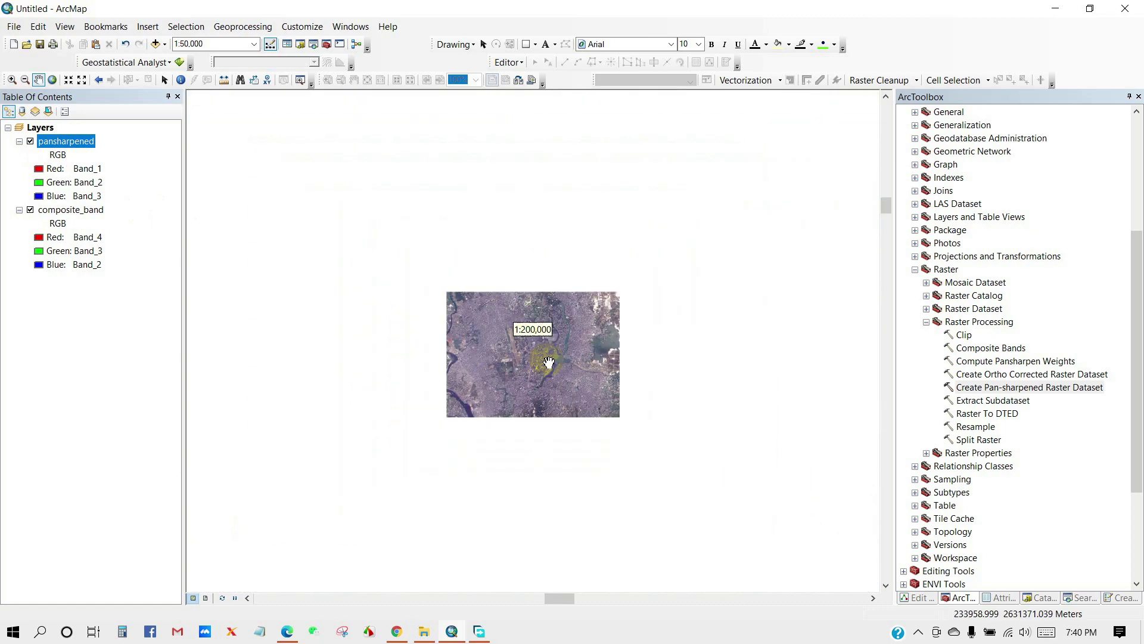
scroll(548, 362, "up", 3)
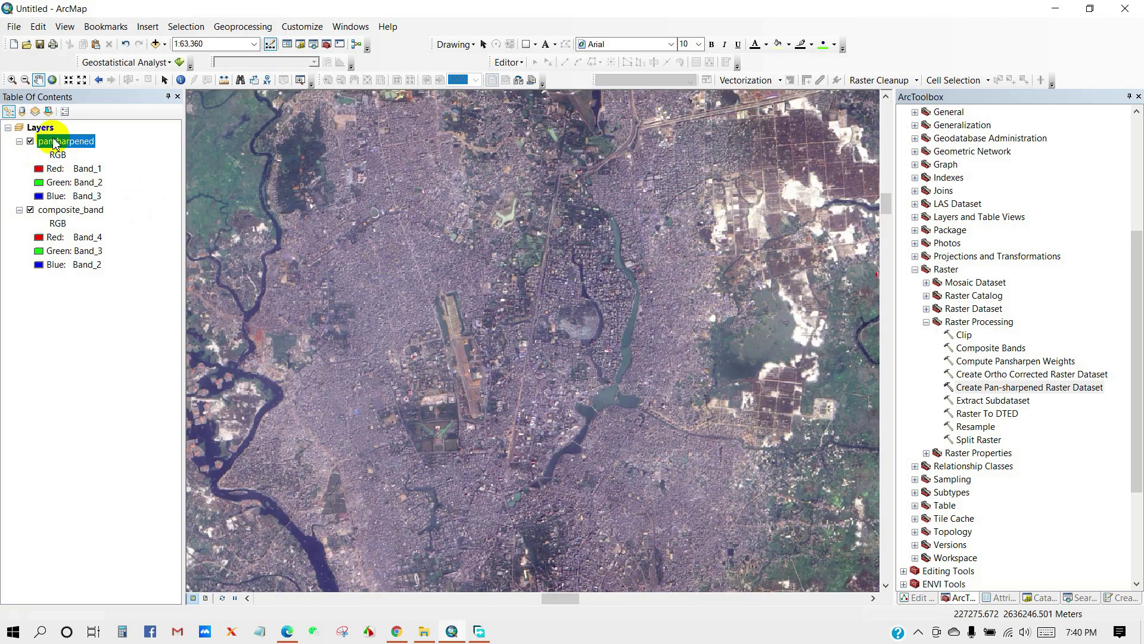
left_click(31, 142)
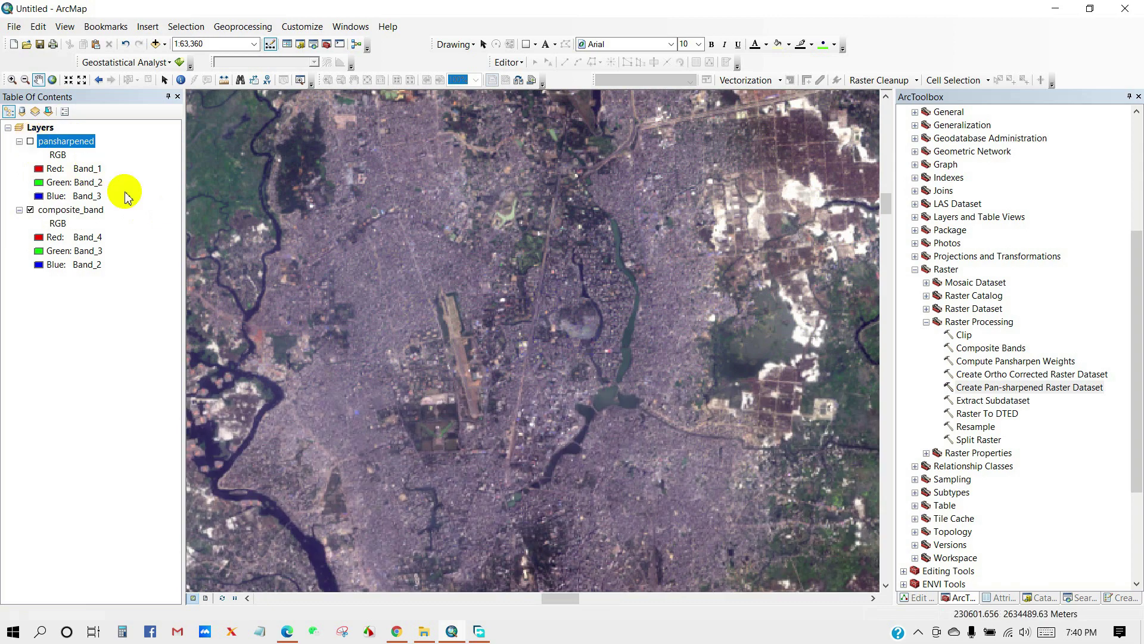
left_click(31, 141)
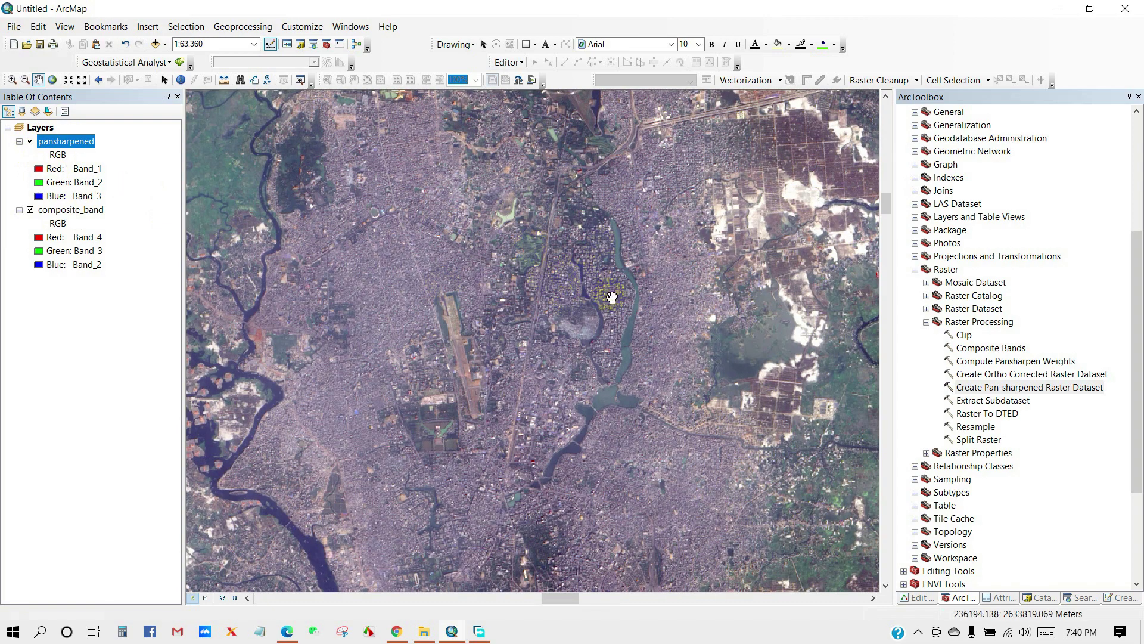